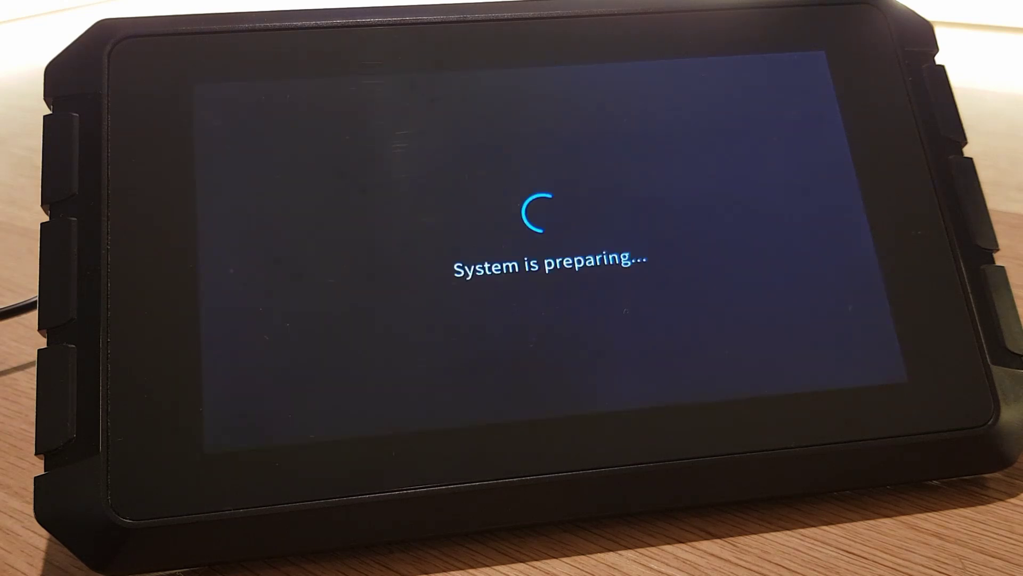
# - Agree to the privacy policy's user experience plan and keep Europe/London as the region
pyautogui.click(567, 372)
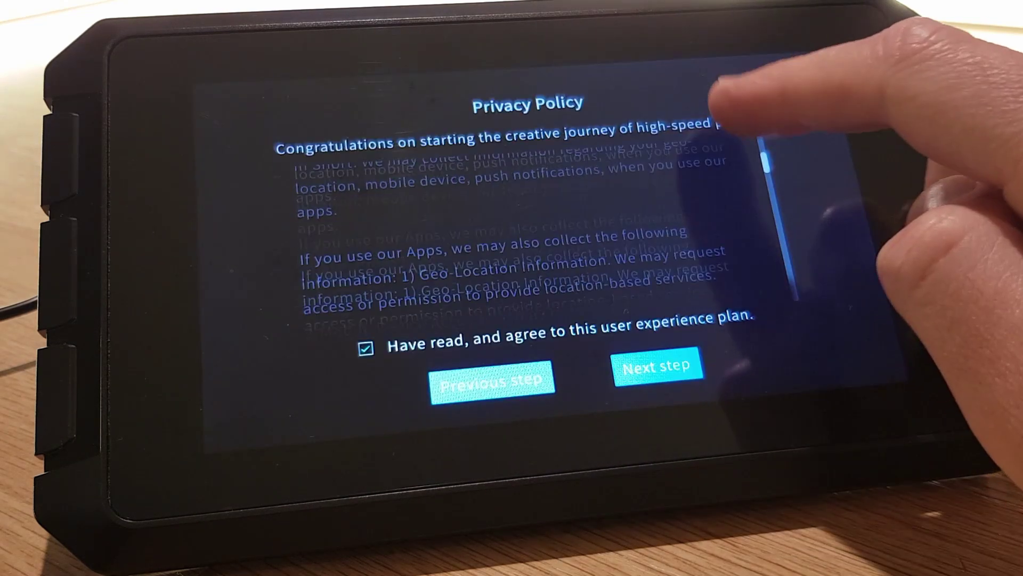
pyautogui.scroll(-10, 717, 104)
pyautogui.click(657, 367)
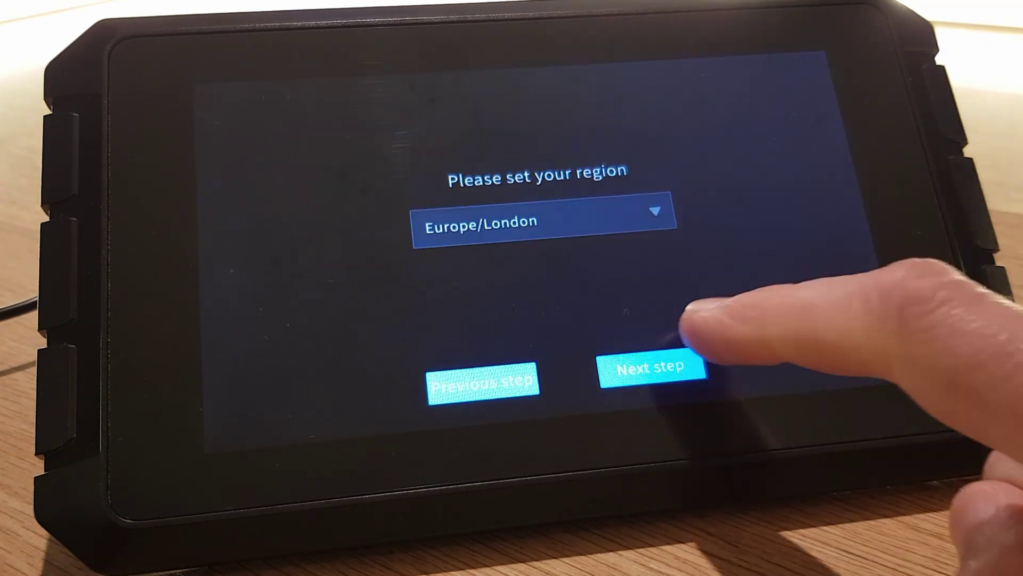
pyautogui.click(661, 368)
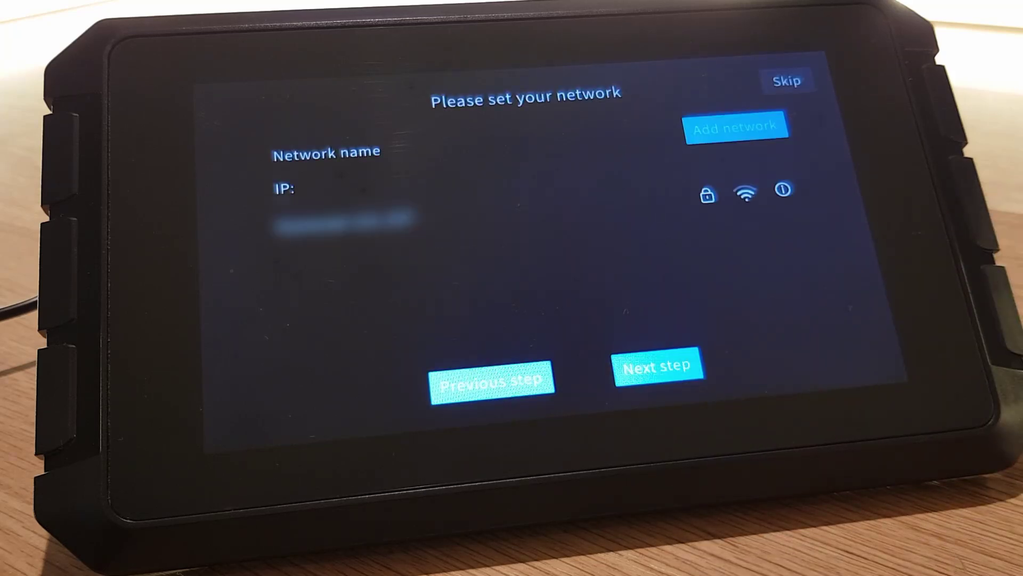
# - Connect to the listed WiFi network by entering its WiFi password, and continue the setup from the network page
pyautogui.click(368, 160)
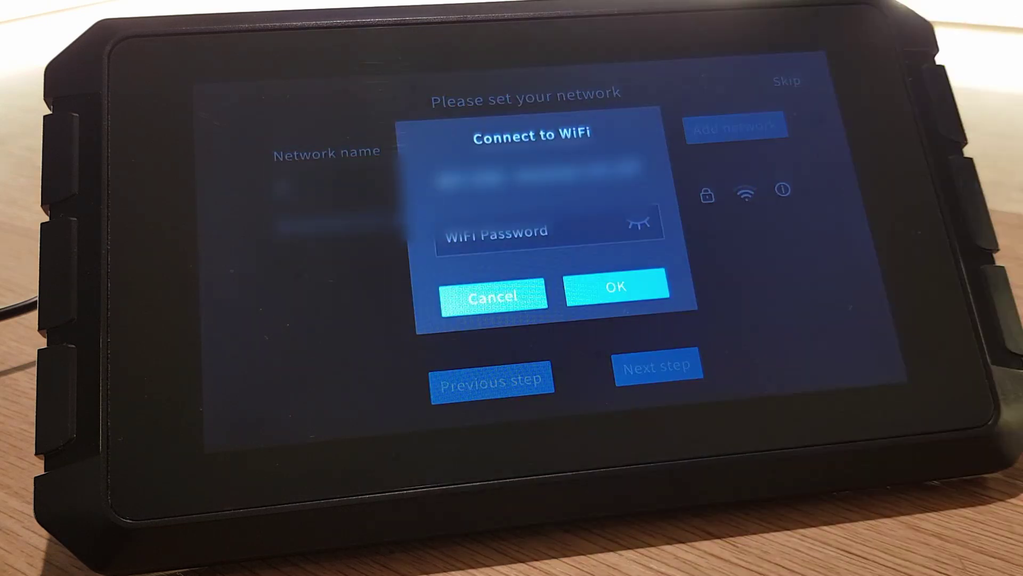
pyautogui.click(501, 233)
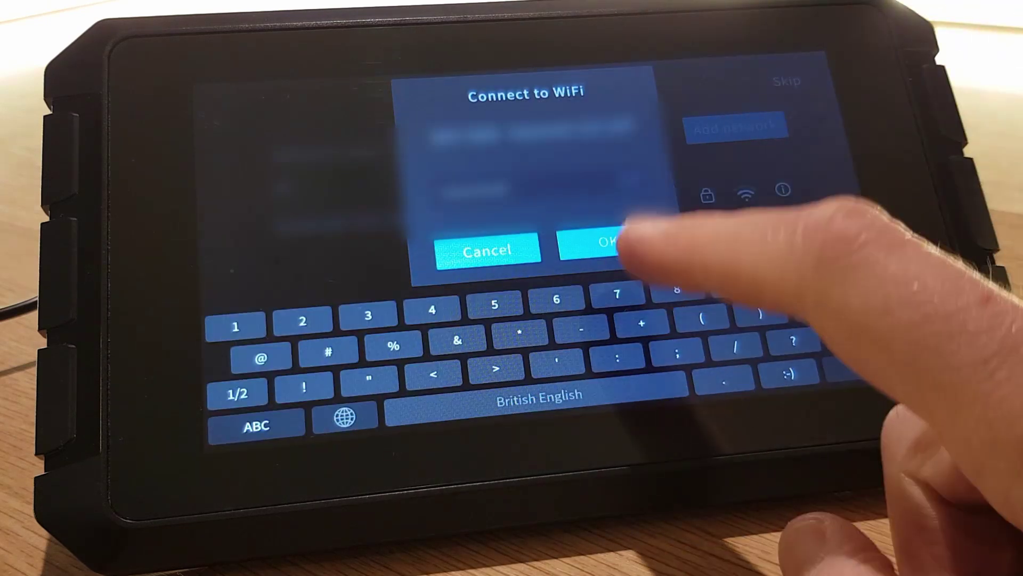
pyautogui.click(586, 245)
pyautogui.click(736, 127)
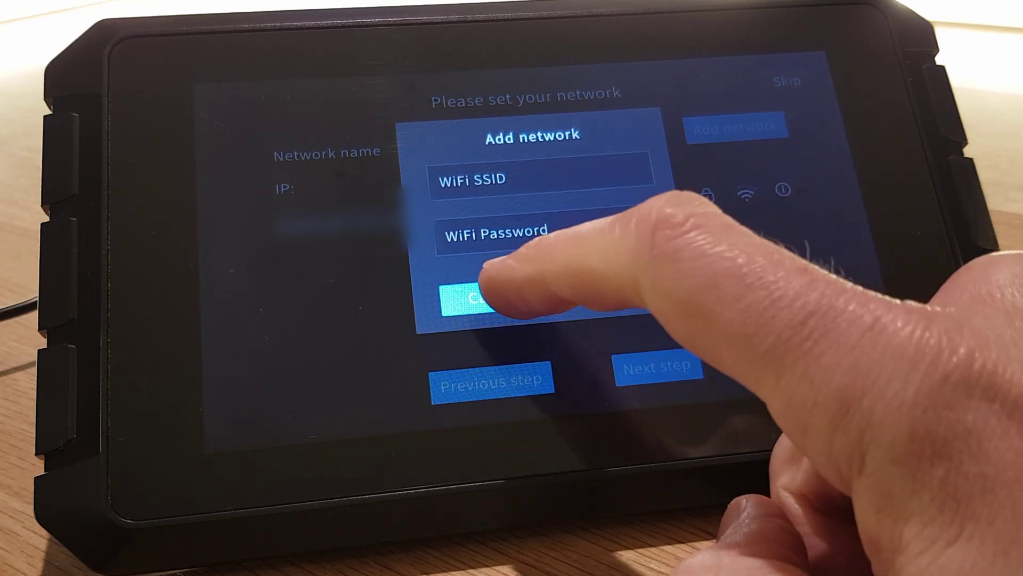
pyautogui.click(493, 296)
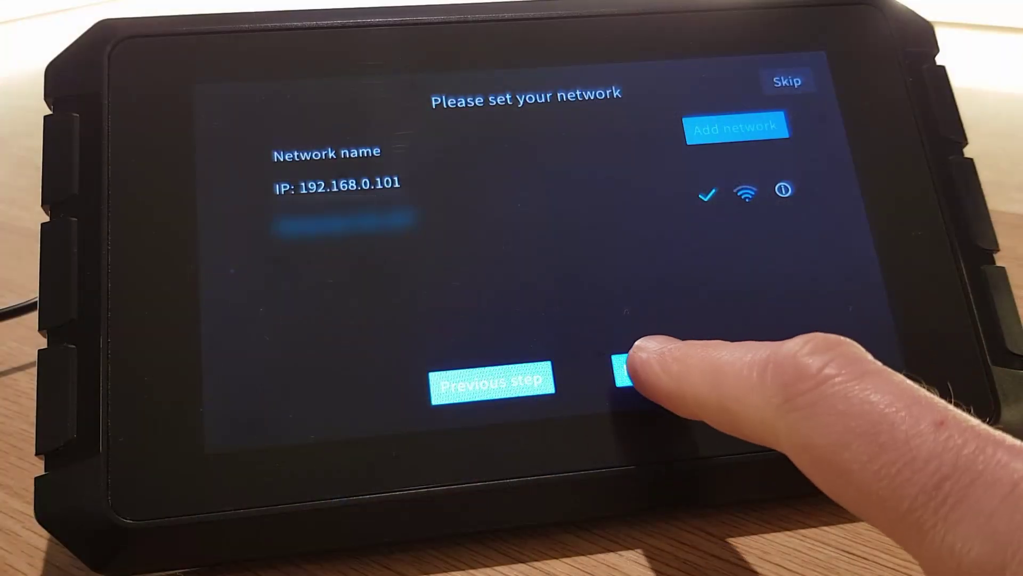
pyautogui.click(639, 366)
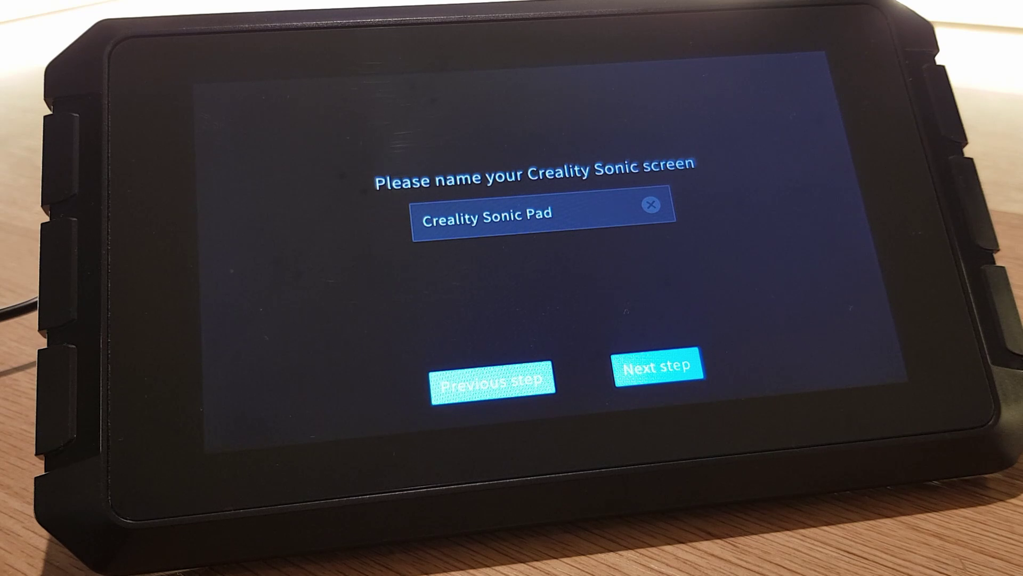
# - Keep the device name Creality Sonic Pad and choose Other models from the Ender 3series printers
pyautogui.click(647, 367)
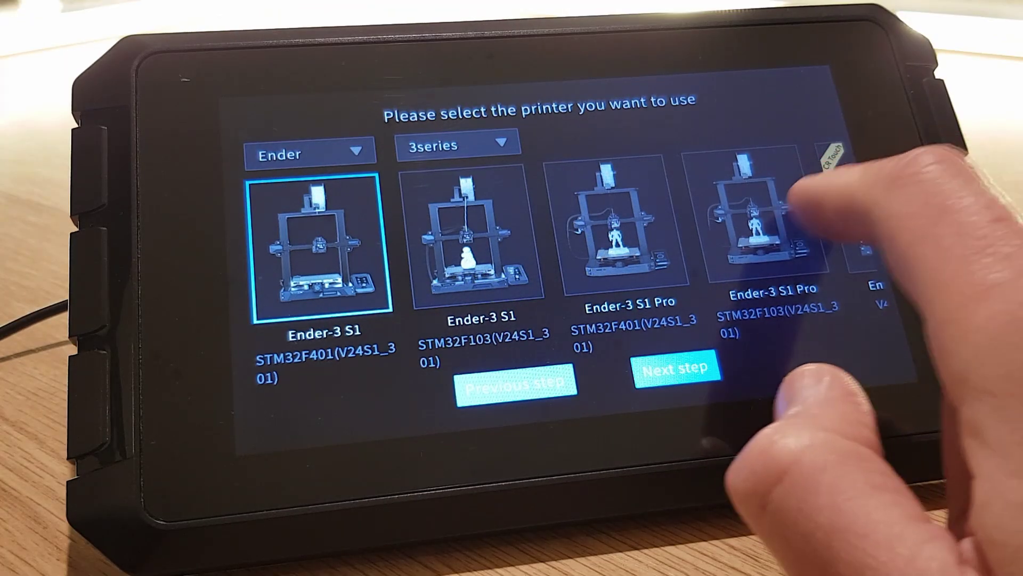
pyautogui.moveTo(773, 341); pyautogui.dragTo(266, 346)
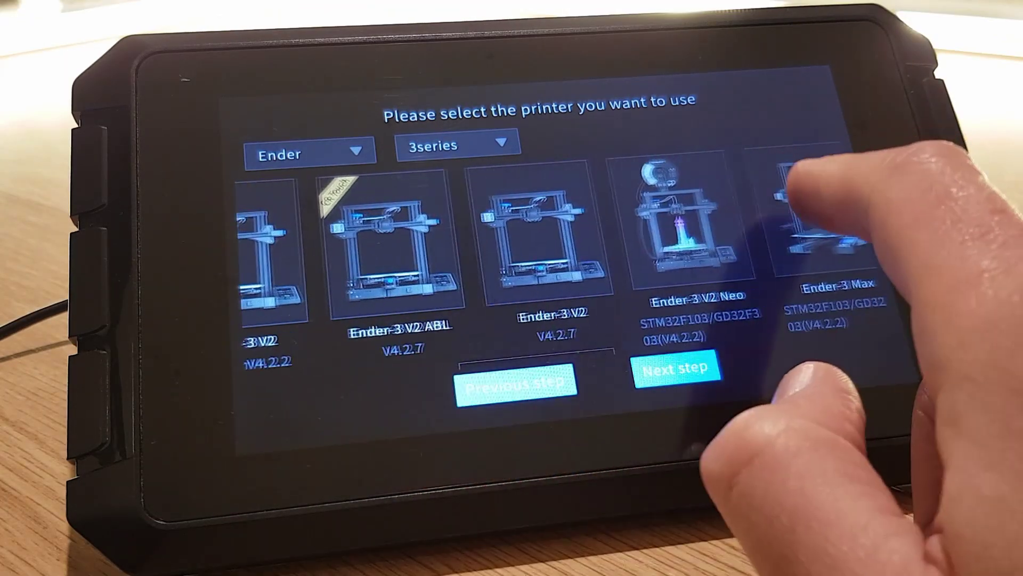
pyautogui.moveTo(906, 203); pyautogui.dragTo(298, 416)
pyautogui.moveTo(874, 192); pyautogui.dragTo(261, 421)
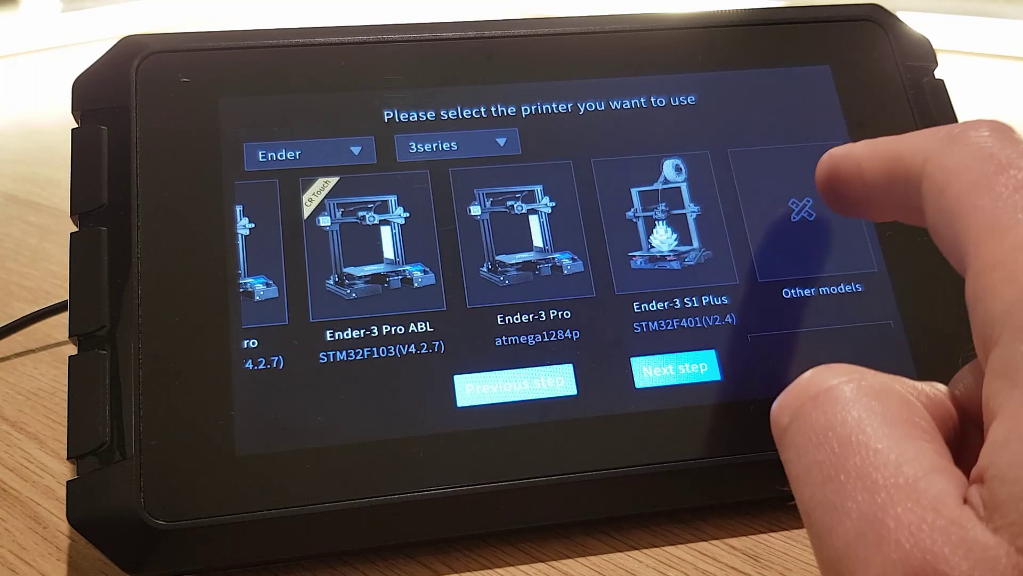
pyautogui.click(847, 184)
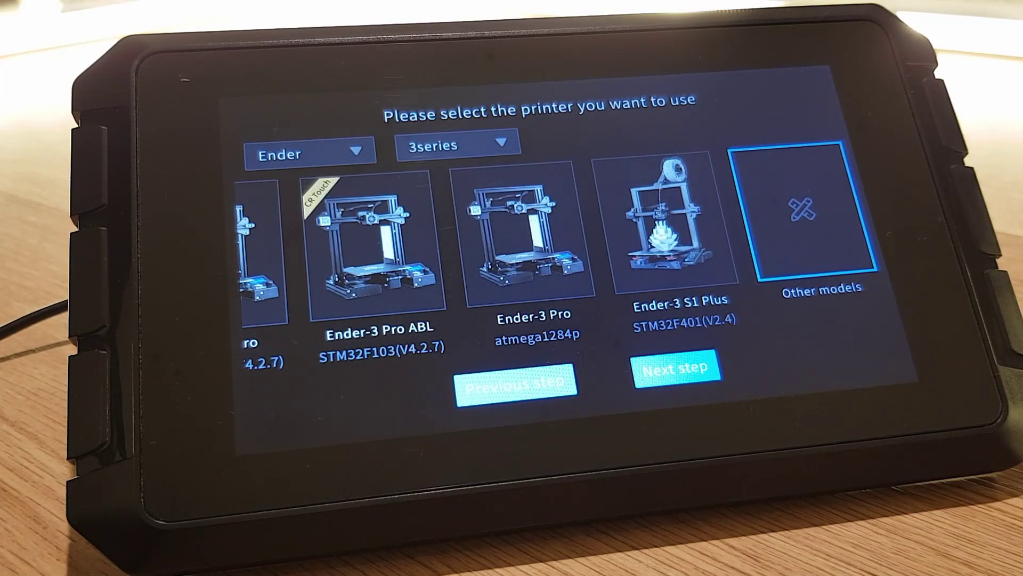
pyautogui.click(676, 368)
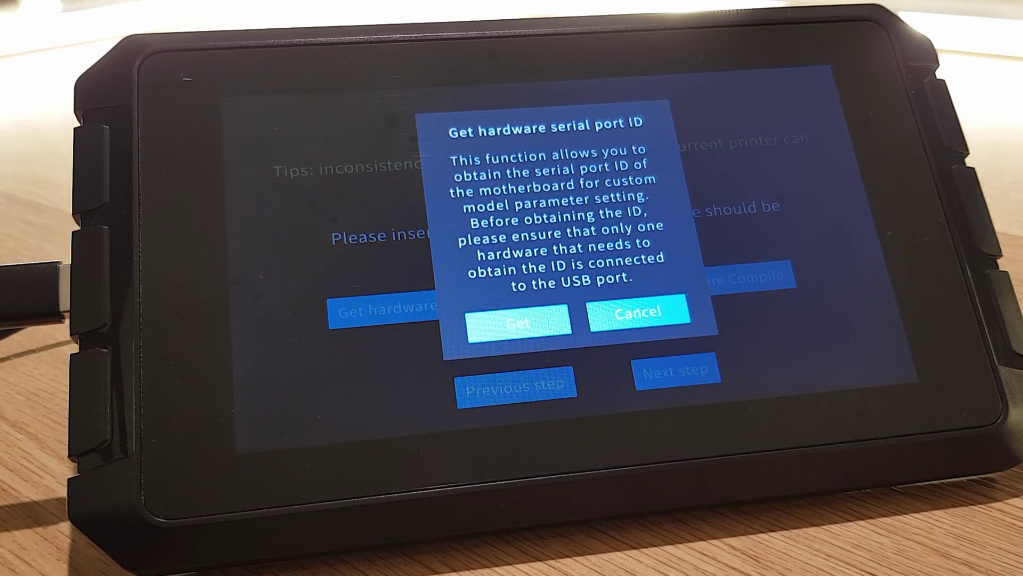
# - Get the motherboard's hardware serial port ID and open Motherboard Firmware Compile
pyautogui.click(518, 322)
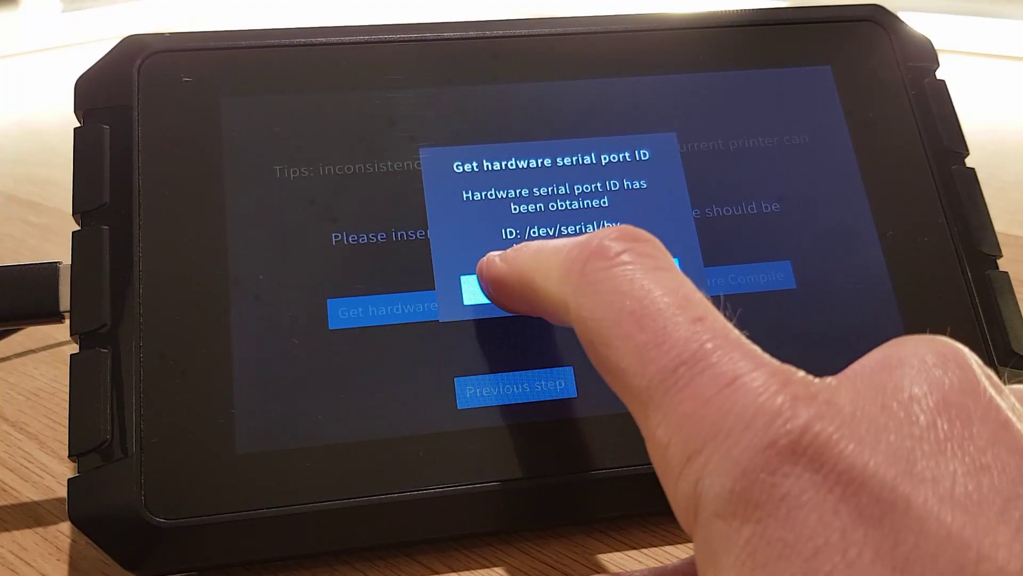
pyautogui.click(429, 329)
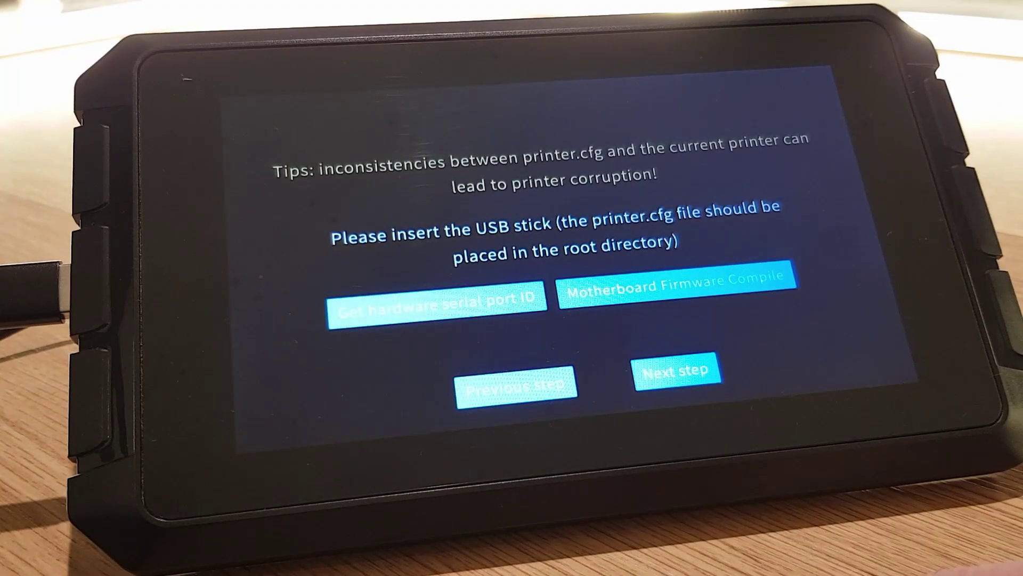
pyautogui.click(719, 279)
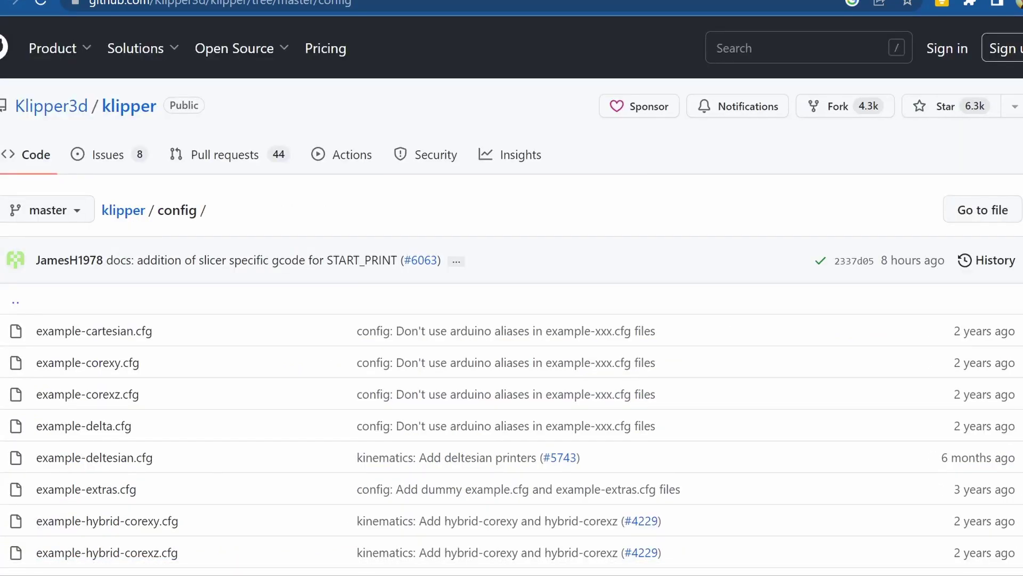
# - Find printer-artillery-sidewinder-x2-2022.cfg in the Klipper config folder on GitHub and read its header comments for the firmware build settings
pyautogui.scroll(-8, 512, 320)
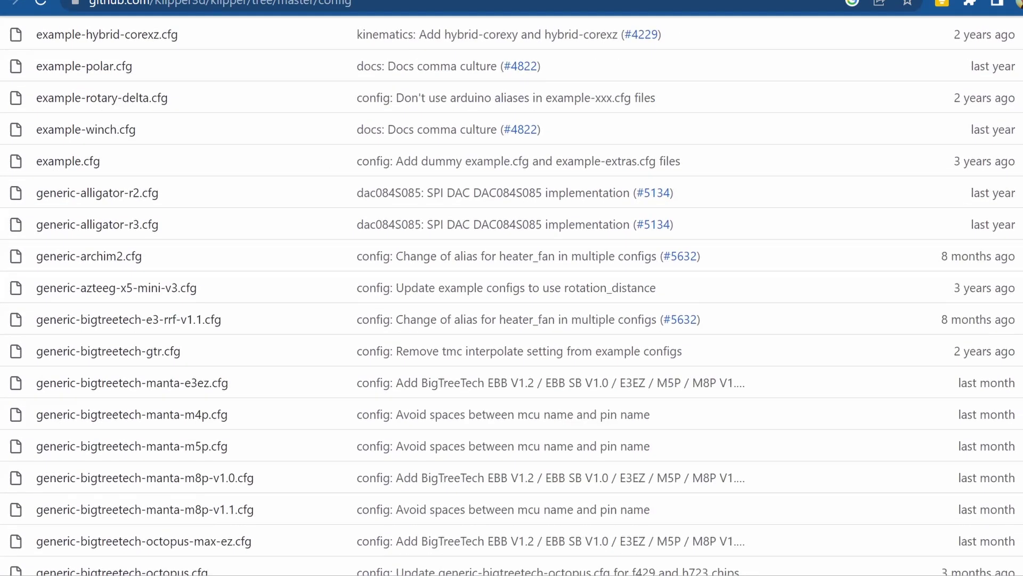
pyautogui.scroll(-11, 512, 299)
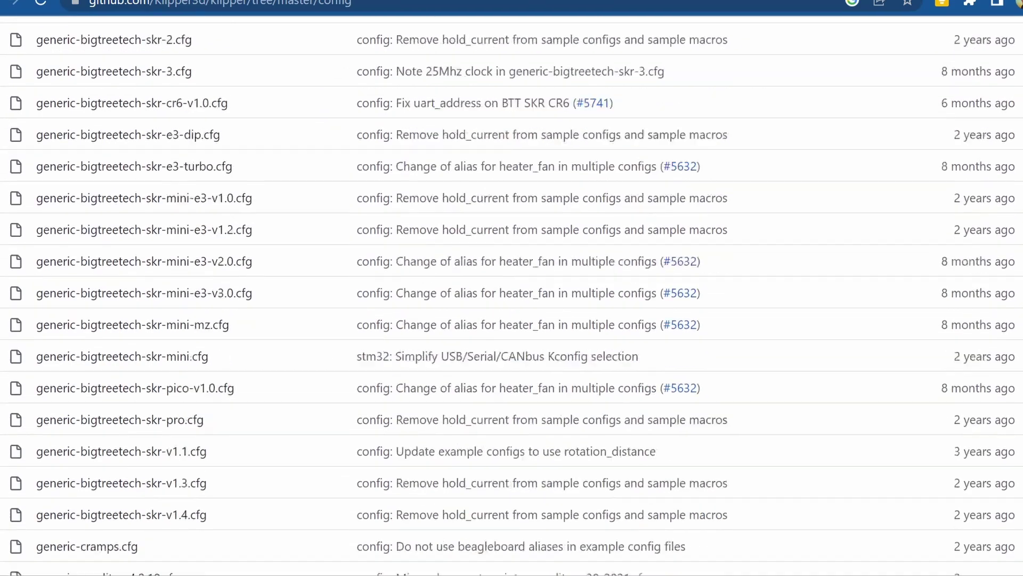
pyautogui.scroll(-8, 512, 299)
pyautogui.scroll(-12, 512, 298)
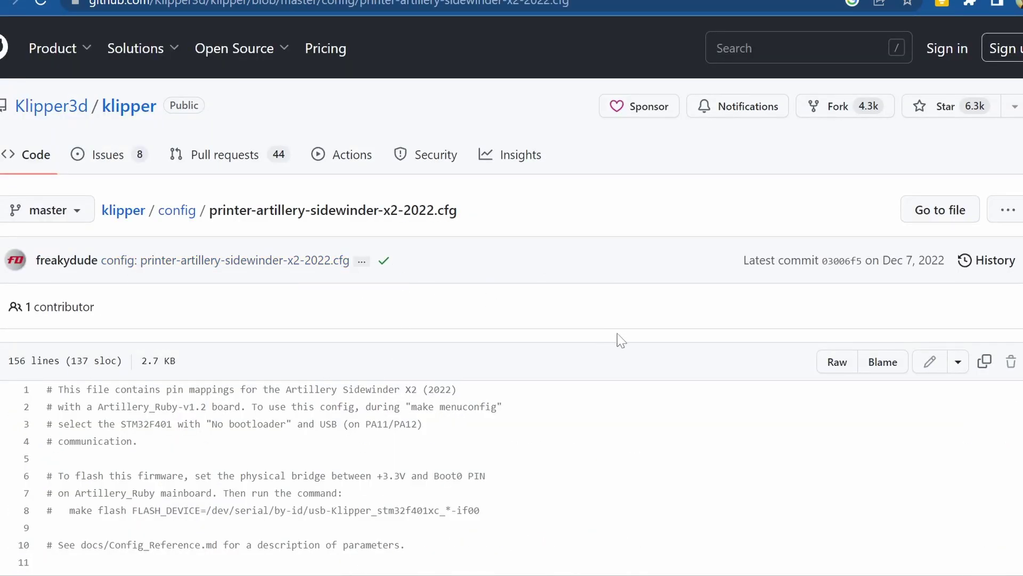
pyautogui.scroll(-3, 617, 336)
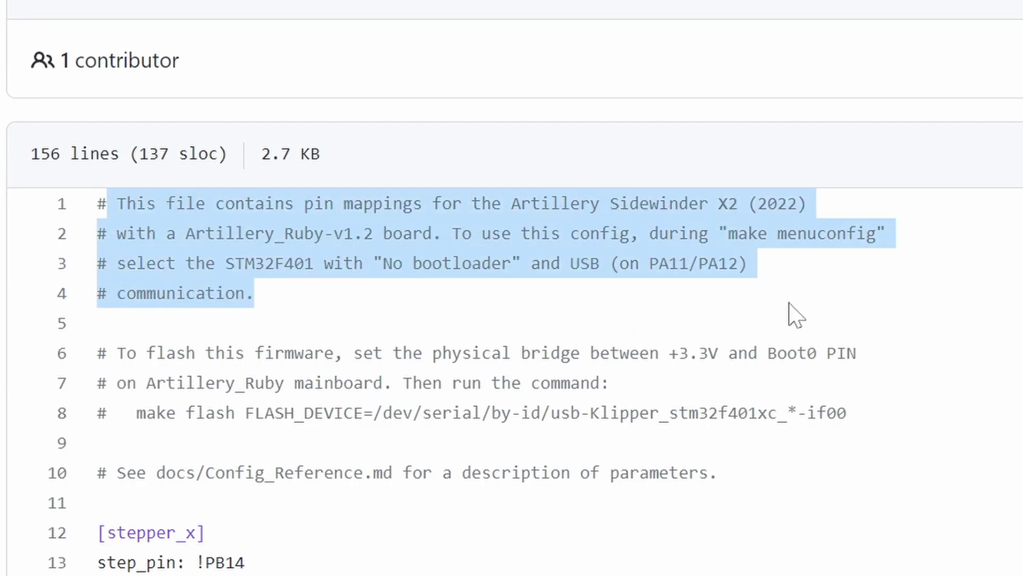
pyautogui.click(812, 298)
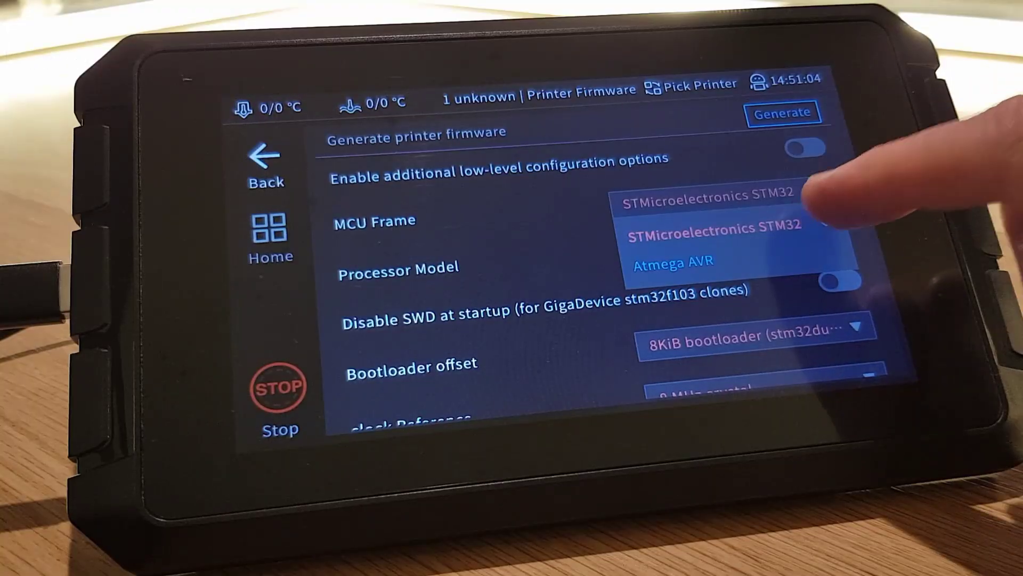
# - Configure the firmware for STMicroelectronics STM32, STM32F401 and No bootloader, checking the USB (on PA11/PA12) communication interface against the config notes
pyautogui.click(906, 223)
pyautogui.click(773, 244)
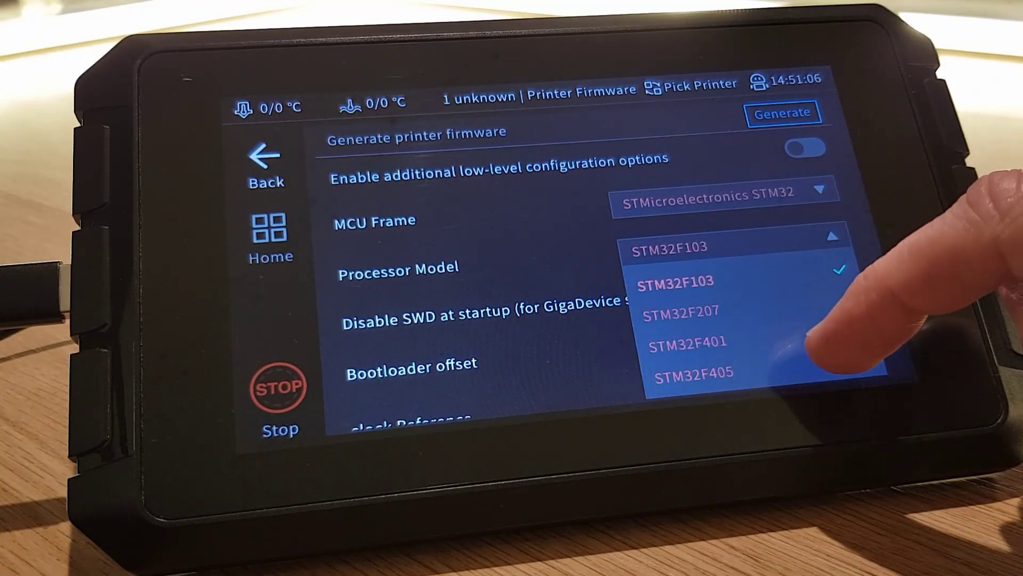
pyautogui.click(692, 338)
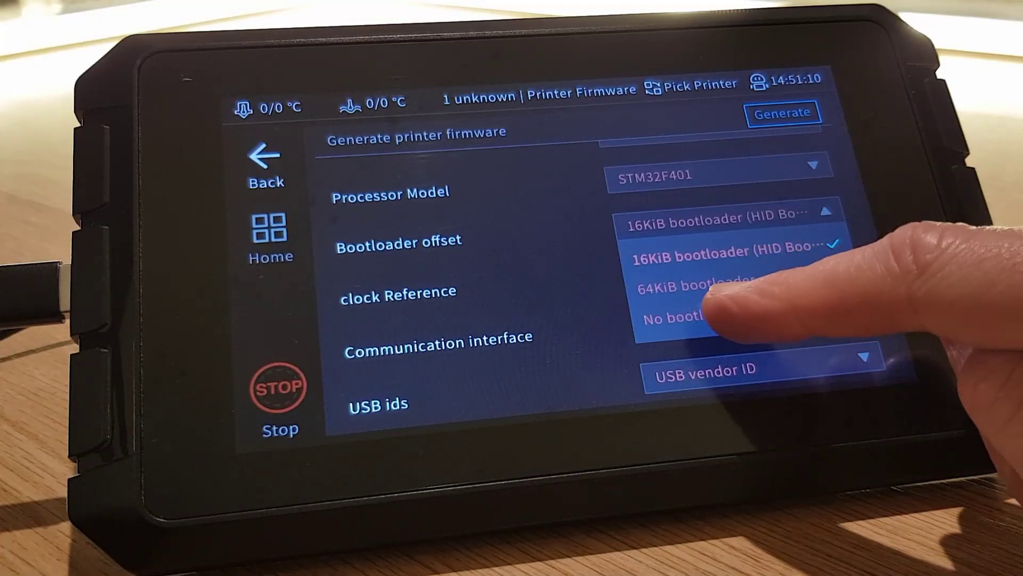
pyautogui.click(658, 315)
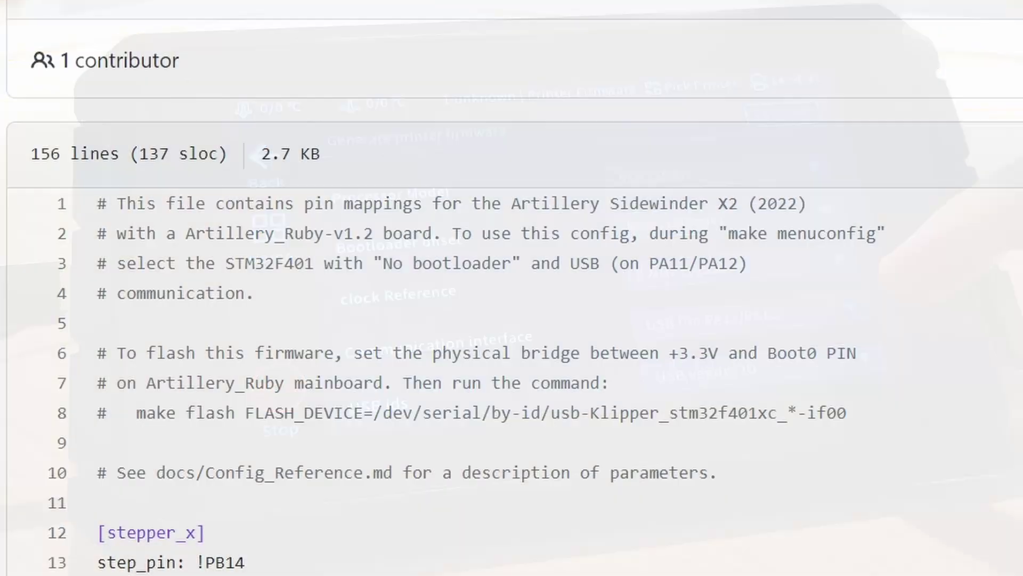
pyautogui.moveTo(650, 263); pyautogui.dragTo(727, 263)
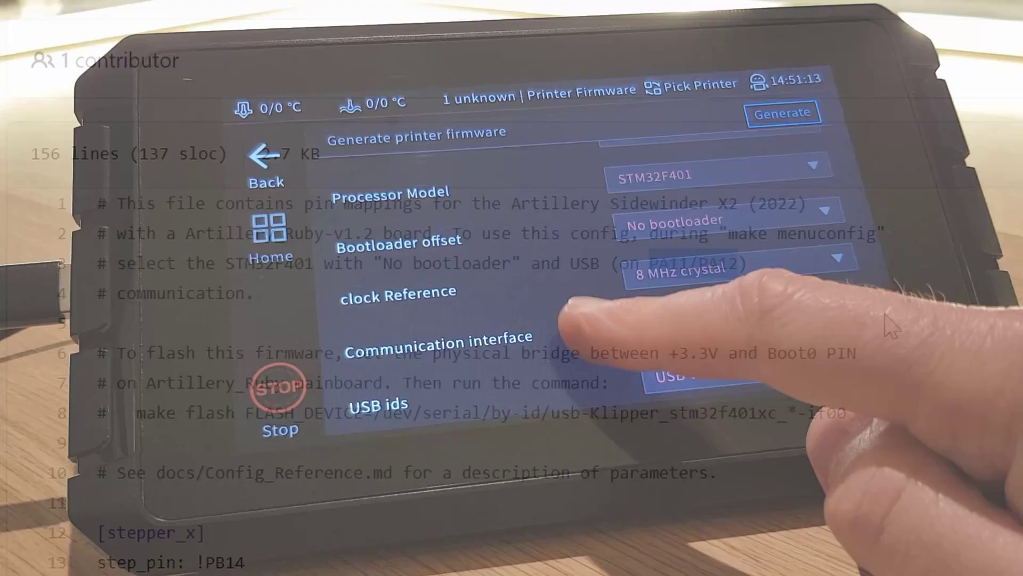
pyautogui.moveTo(727, 320); pyautogui.dragTo(591, 155)
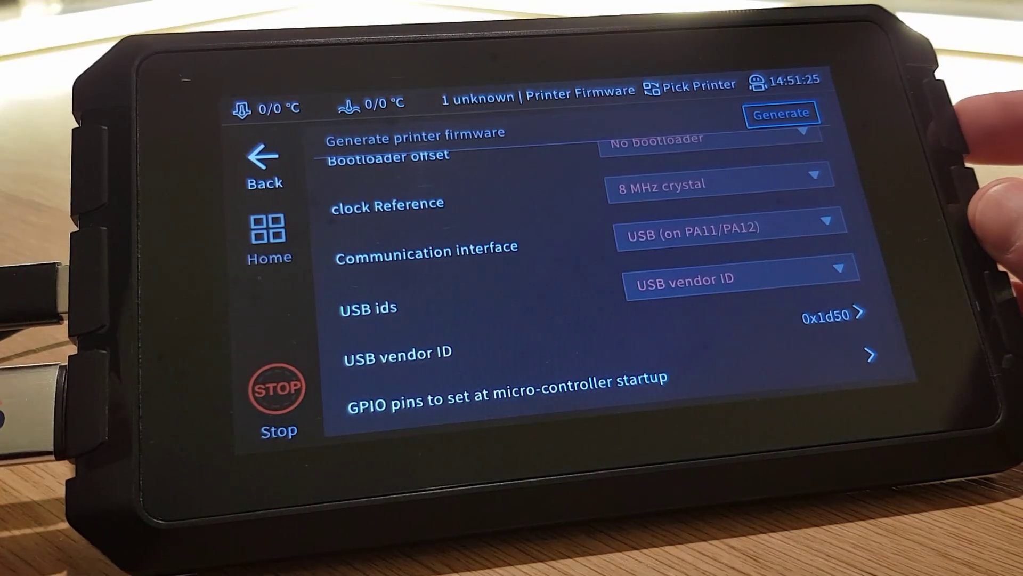
# - Generate the printer firmware and export it to the USB flash drive
pyautogui.click(781, 113)
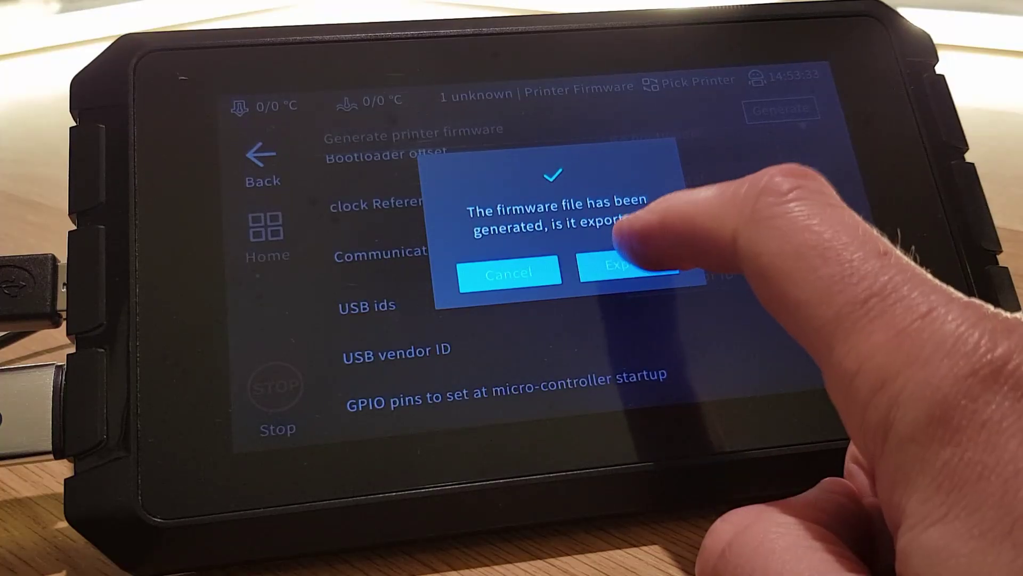
pyautogui.click(641, 313)
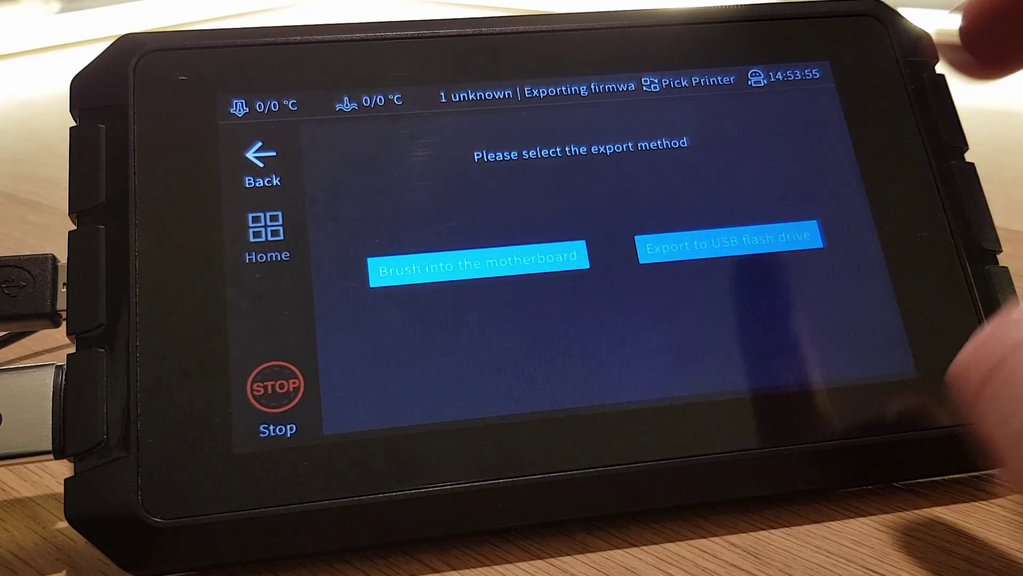
pyautogui.click(728, 241)
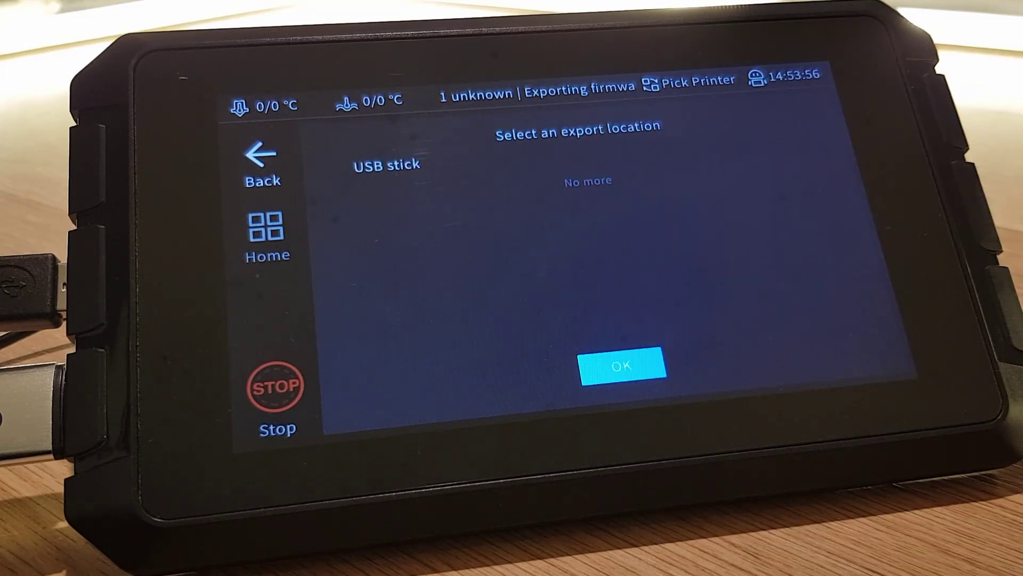
pyautogui.click(622, 366)
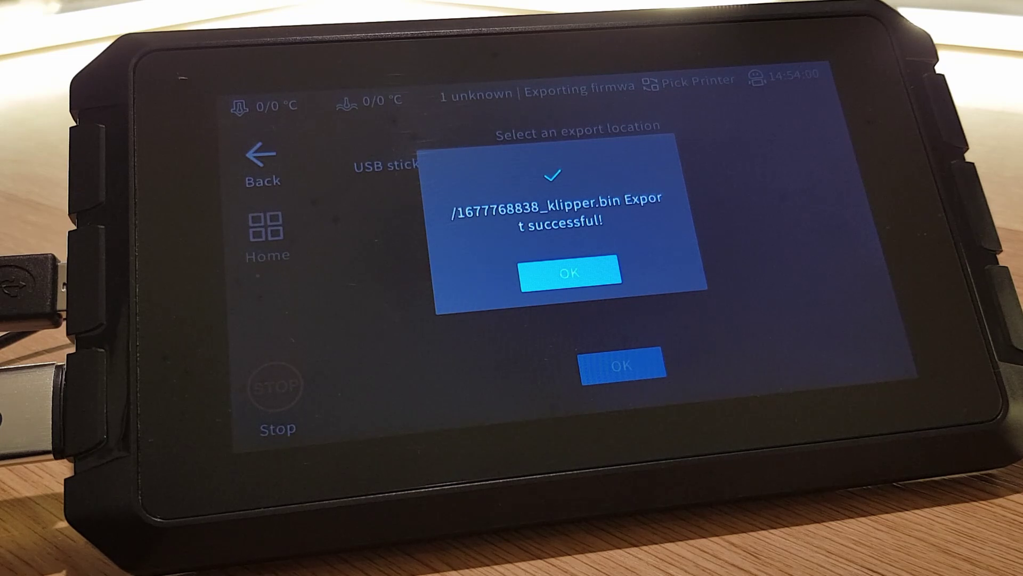
pyautogui.click(569, 273)
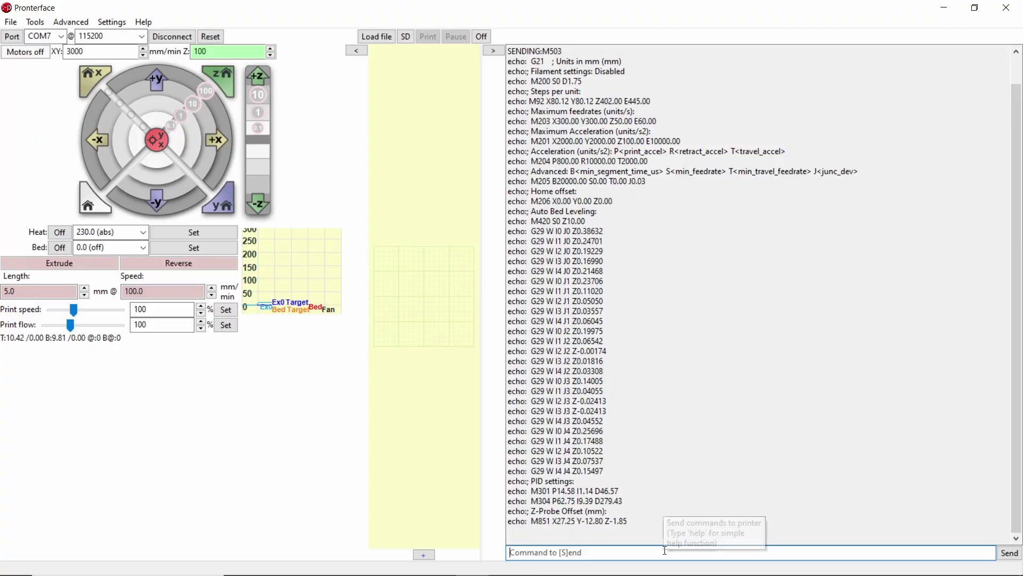
pyautogui.write('m997')
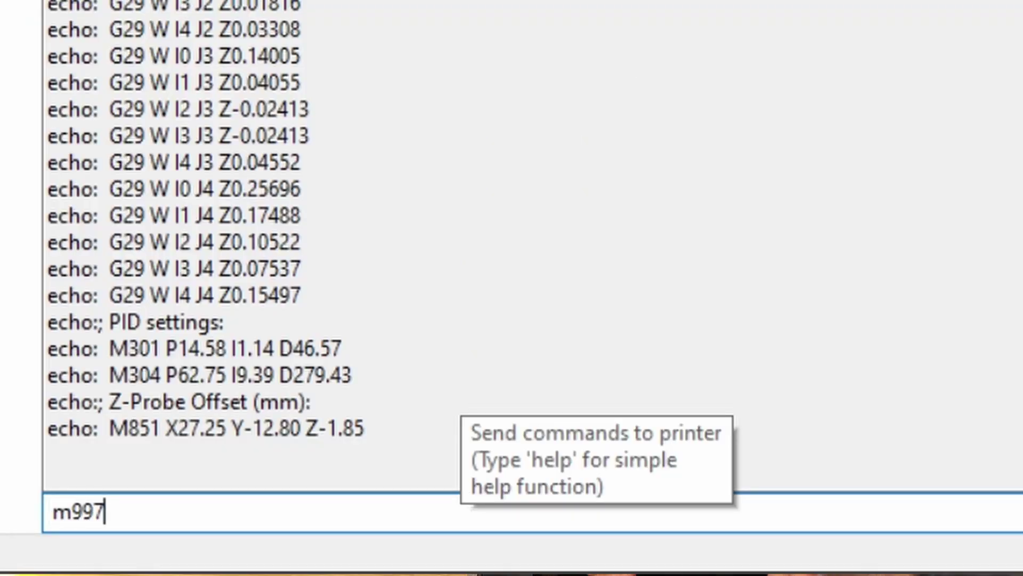
pyautogui.press('Return')
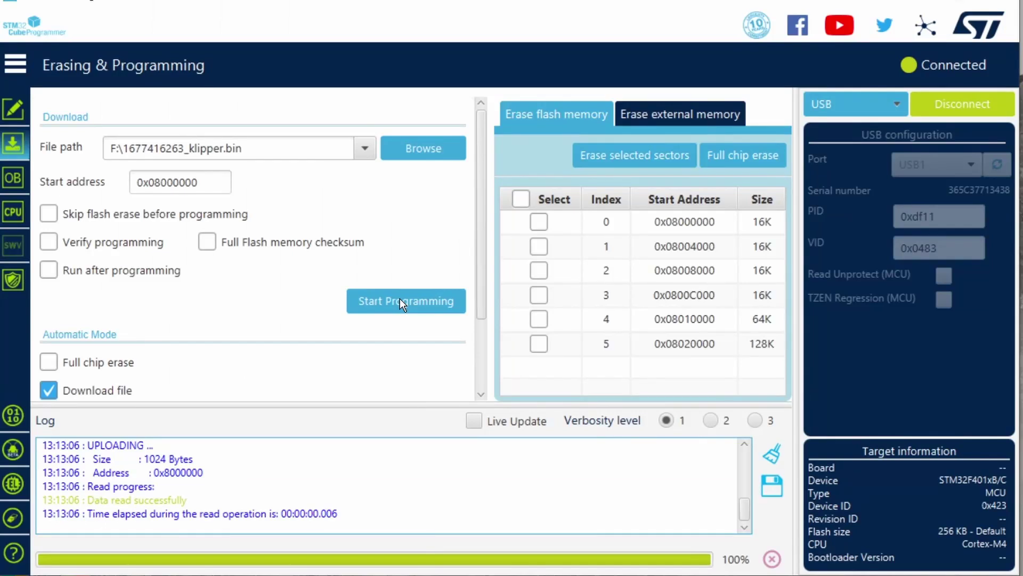
pyautogui.click(401, 302)
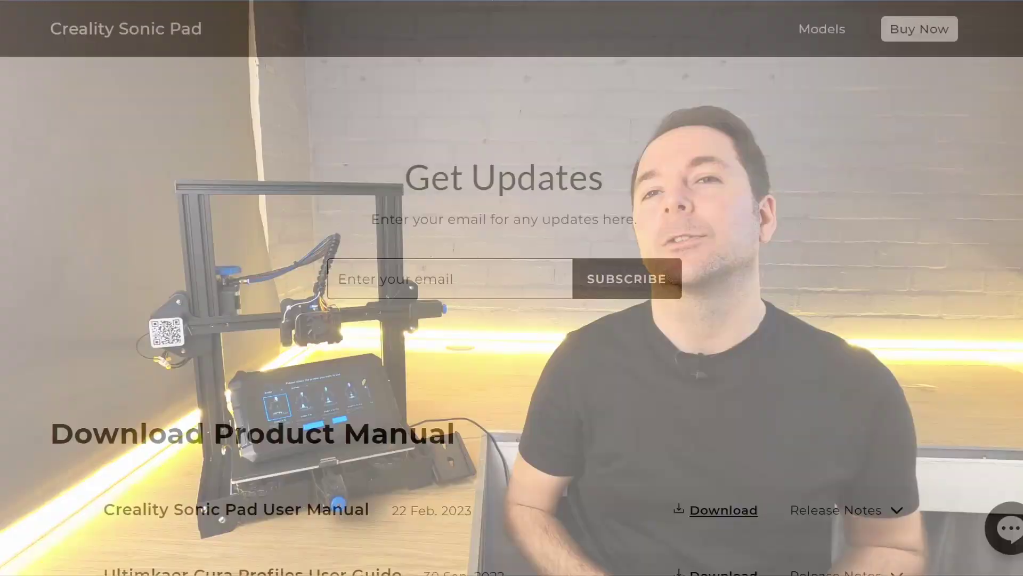
# - Open the Creality Sonic Pad printer.cfg Configuration Tutorial PDF, skim it, and open the accompanying printer-model.cfg template for editing
pyautogui.scroll(-6, 511, 319)
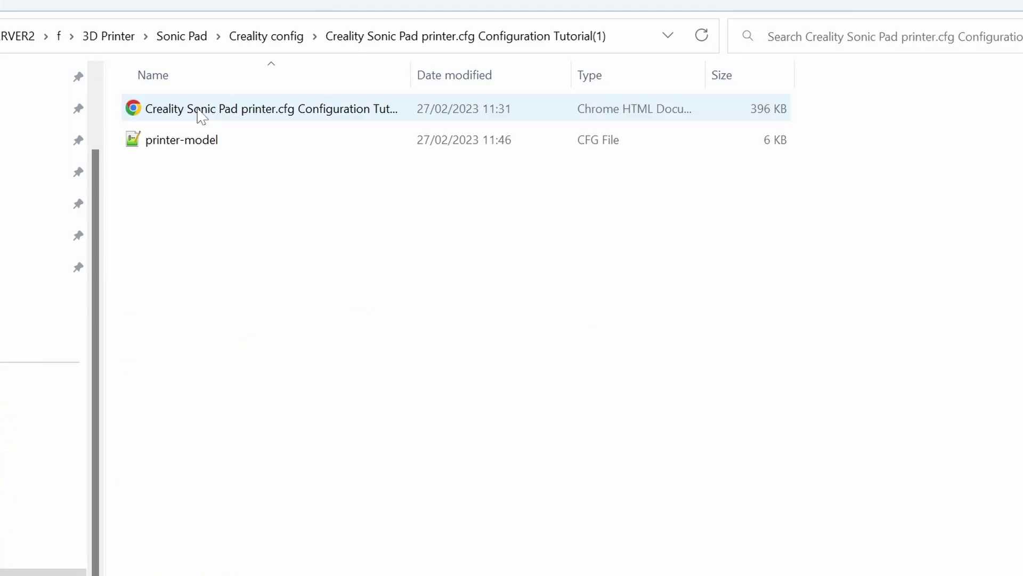
pyautogui.doubleClick(248, 113)
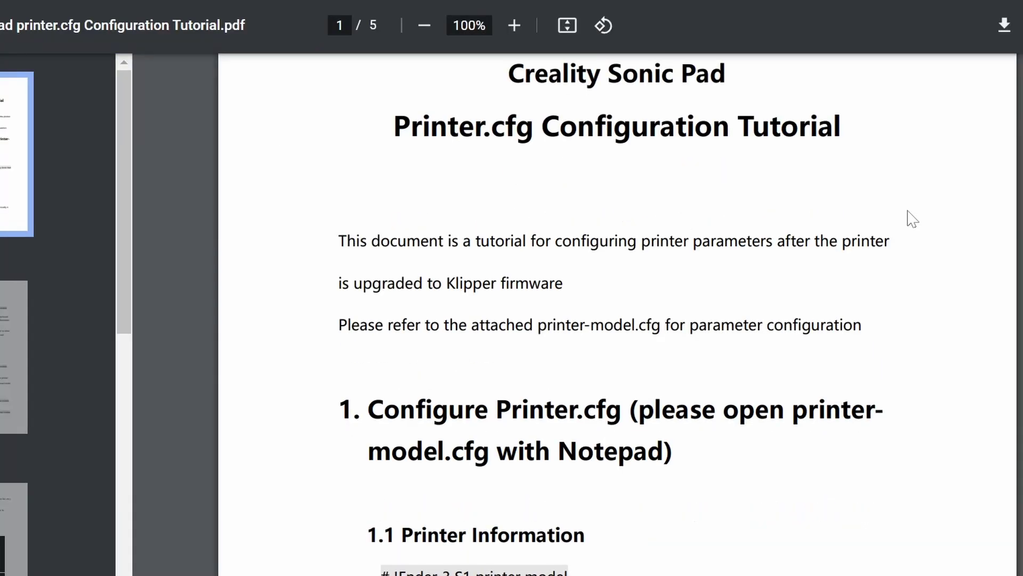
pyautogui.scroll(-5, 913, 218)
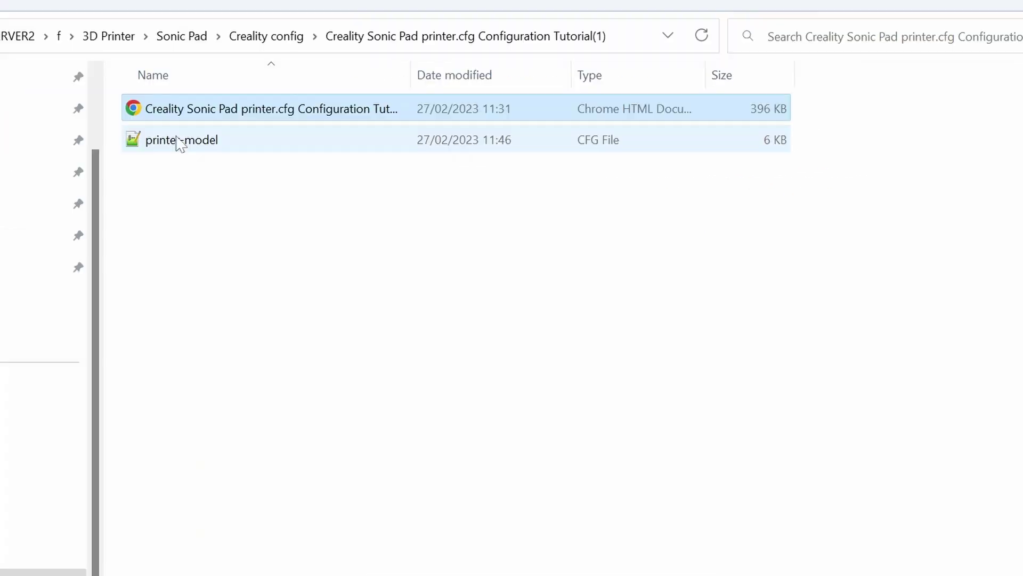
pyautogui.doubleClick(181, 140)
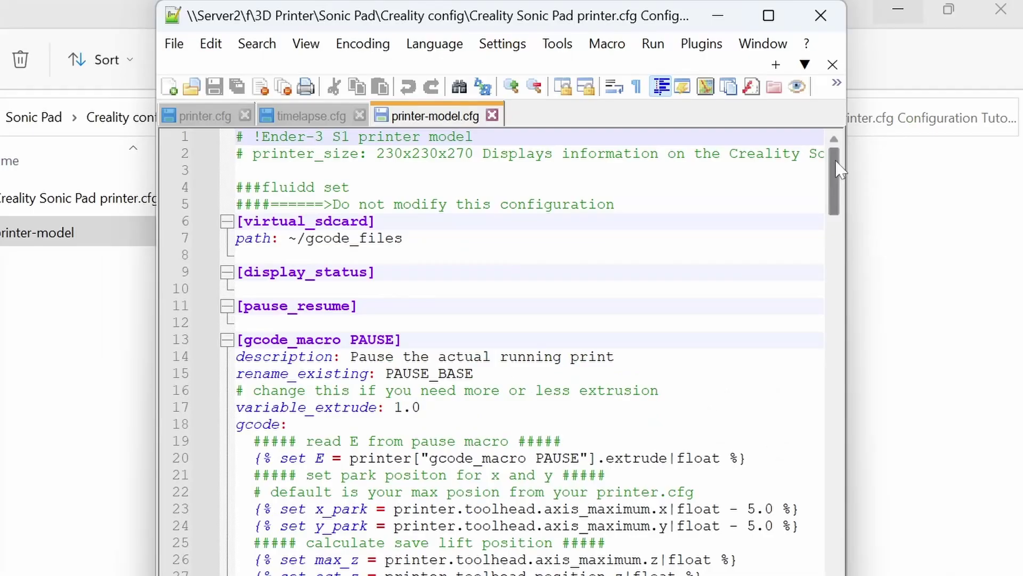
pyautogui.moveTo(840, 173); pyautogui.dragTo(843, 205)
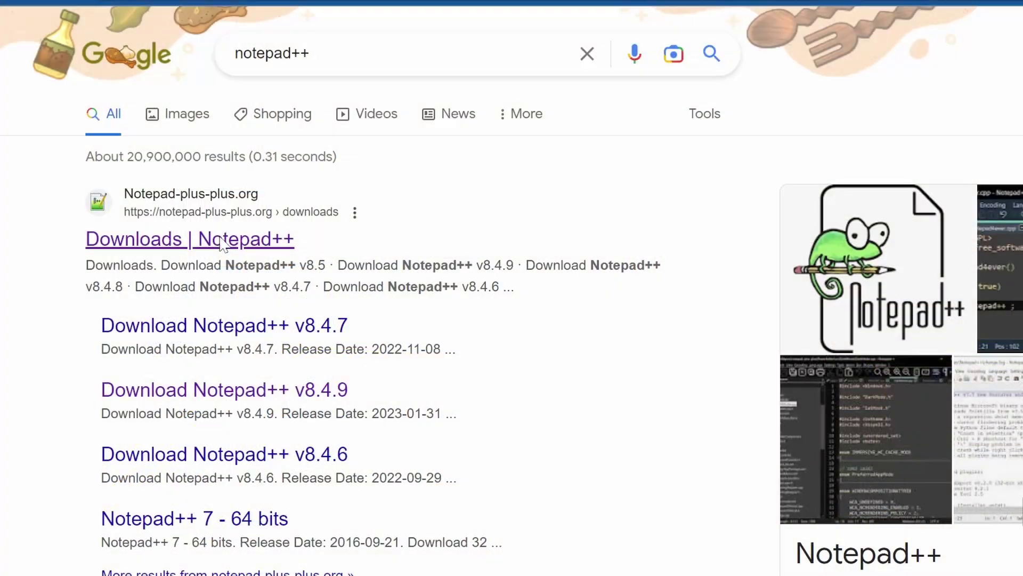
# - Open the Notepad++ Downloads page from the search results and look through a release's download options
pyautogui.click(222, 241)
pyautogui.click(502, 163)
pyautogui.scroll(-4, 512, 320)
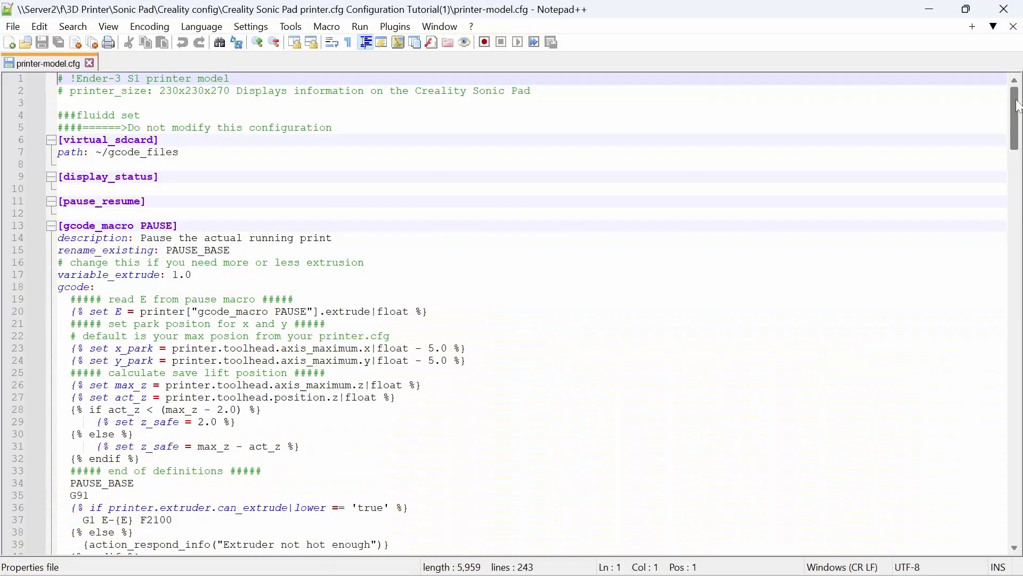
# - Look through printer-model.cfg and the Sidewinder X2 config on GitHub, and tile the browser window for working side by side
pyautogui.moveTo(1018, 105); pyautogui.dragTo(1018, 147)
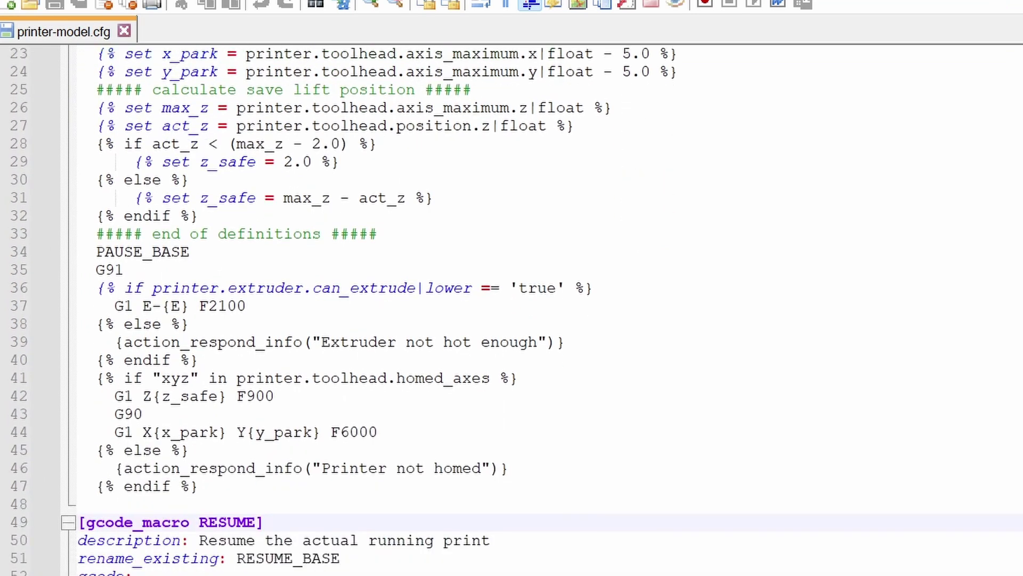
pyautogui.scroll(-6, 512, 309)
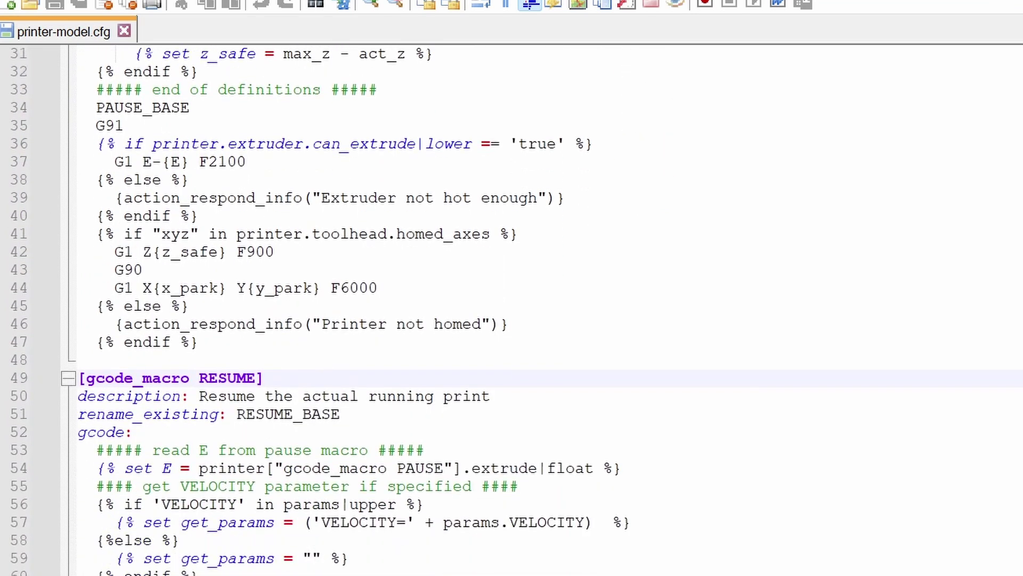
pyautogui.scroll(-1, 511, 310)
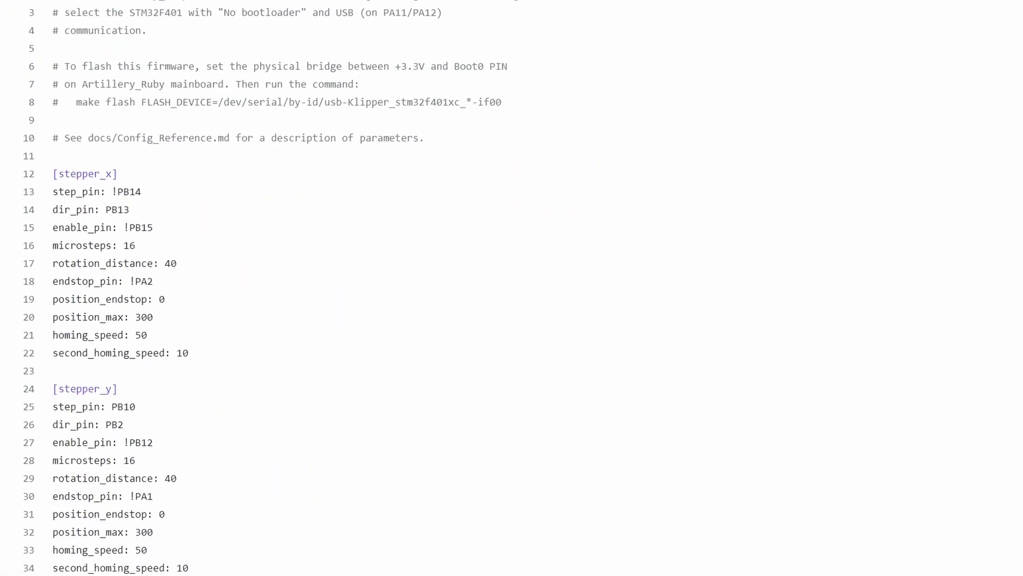
pyautogui.scroll(-1, 511, 309)
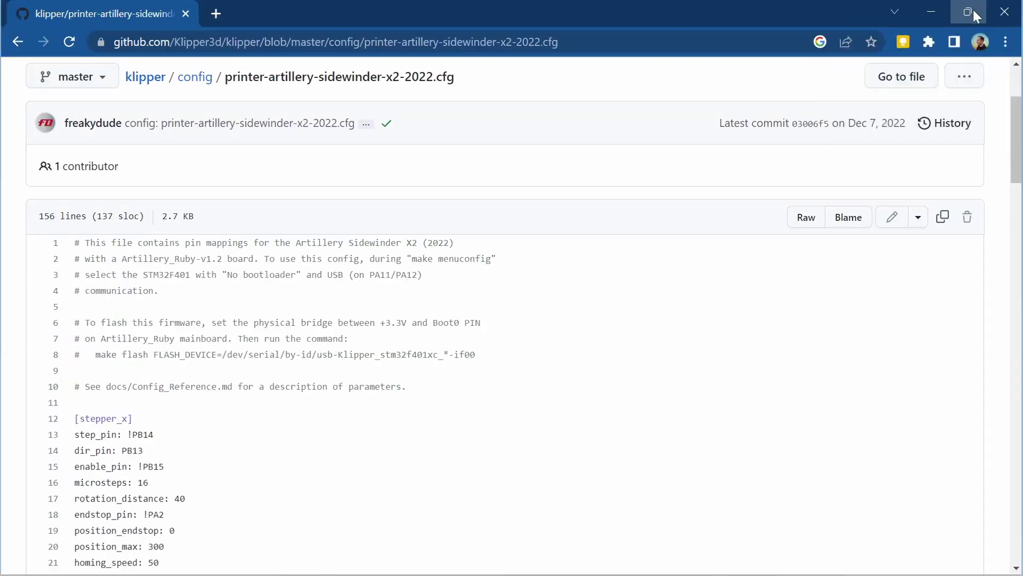
pyautogui.click(973, 9)
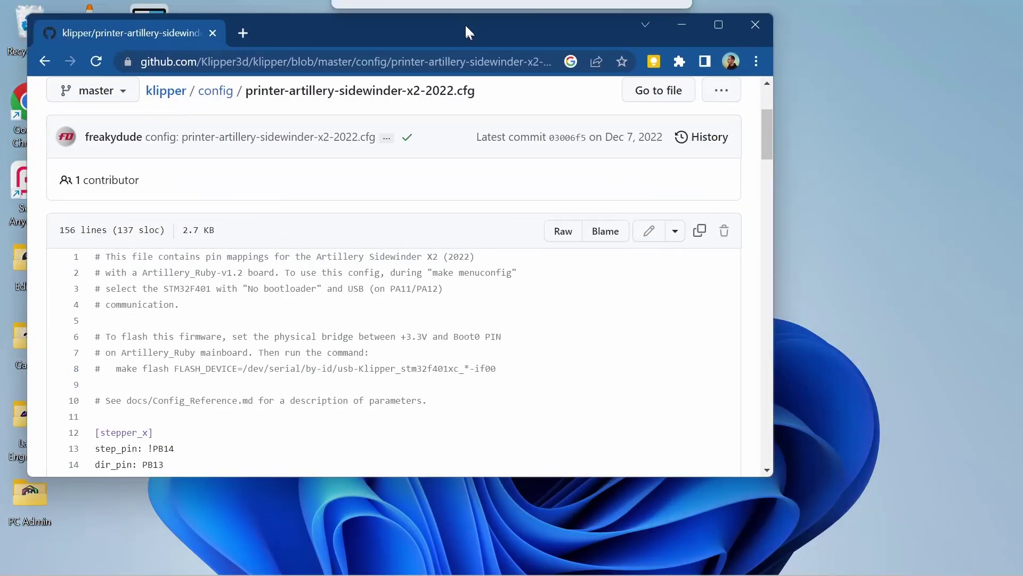
pyautogui.press('super+Left')
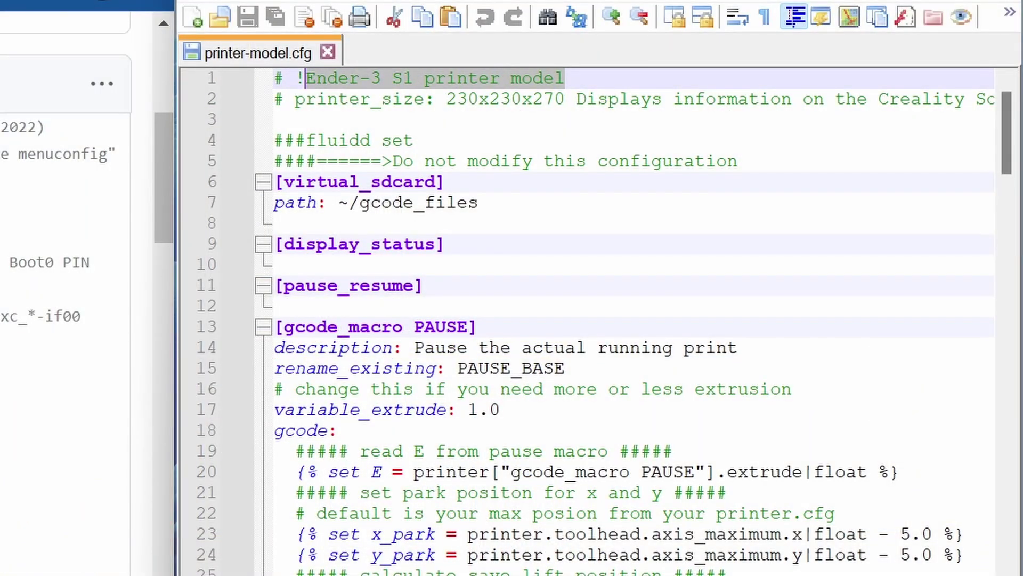
# - Change the header of printer-model.cfg to model name Sidewinder X2 and printer_size 300x300x410
pyautogui.write('Sidewinder X2')
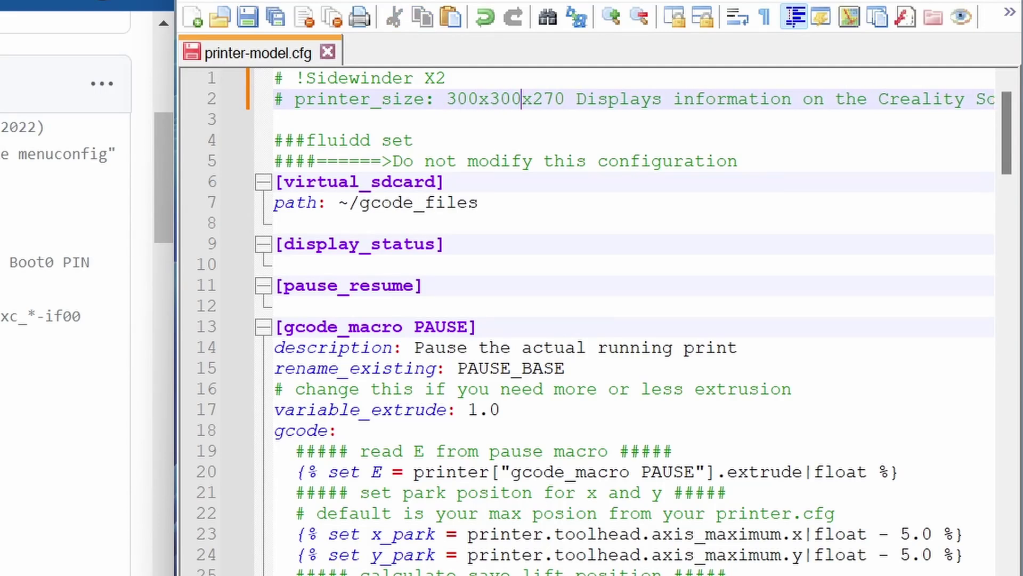
pyautogui.write('410')
# - Examine where the "Do not modify this configuration" block starts and ends, and where the section for different printer models begins
pyautogui.press('Down')
pyautogui.press('Down')
pyautogui.press('Down')
pyautogui.press('End')
pyautogui.hotkey('shift', 'Left')
pyautogui.hotkey('shift', 'Left')
pyautogui.hotkey('shift', 'Left')
pyautogui.hotkey('shift', 'Left')
pyautogui.hotkey('shift', 'Left')
pyautogui.hotkey('shift', 'Left')
pyautogui.hotkey('shift', 'Left')
pyautogui.hotkey('shift', 'Left')
pyautogui.hotkey('shift', 'Left')
pyautogui.hotkey('shift', 'Left')
pyautogui.hotkey('shift', 'Left')
pyautogui.hotkey('shift', 'Left')
pyautogui.hotkey('shift', 'Left')
pyautogui.hotkey('shift', 'Left')
pyautogui.hotkey('shift', 'Left')
pyautogui.hotkey('shift', 'Left')
pyautogui.hotkey('shift', 'Left')
pyautogui.hotkey('shift', 'Left')
pyautogui.hotkey('shift', 'Left')
pyautogui.hotkey('shift', 'Left')
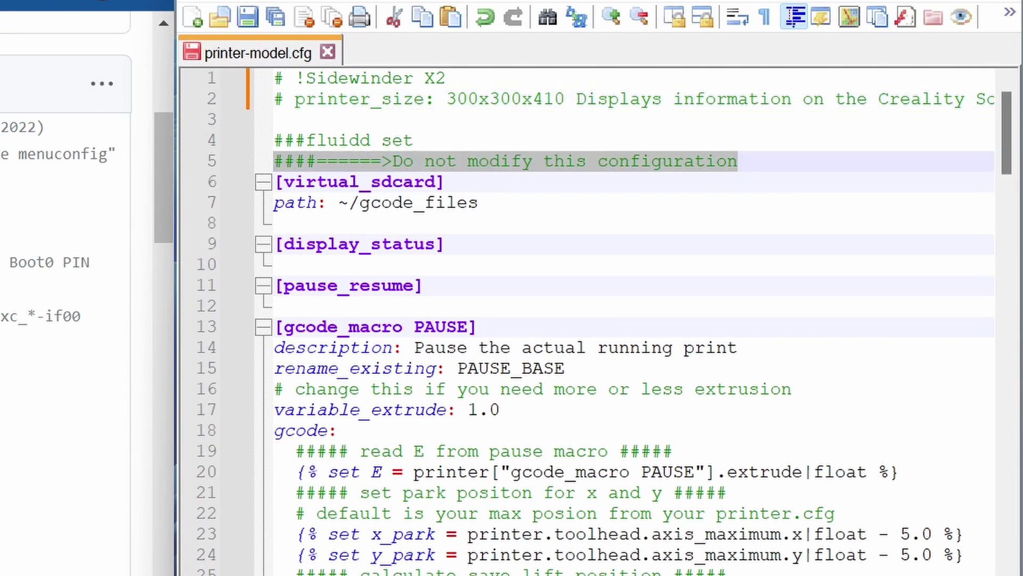
pyautogui.click(413, 140)
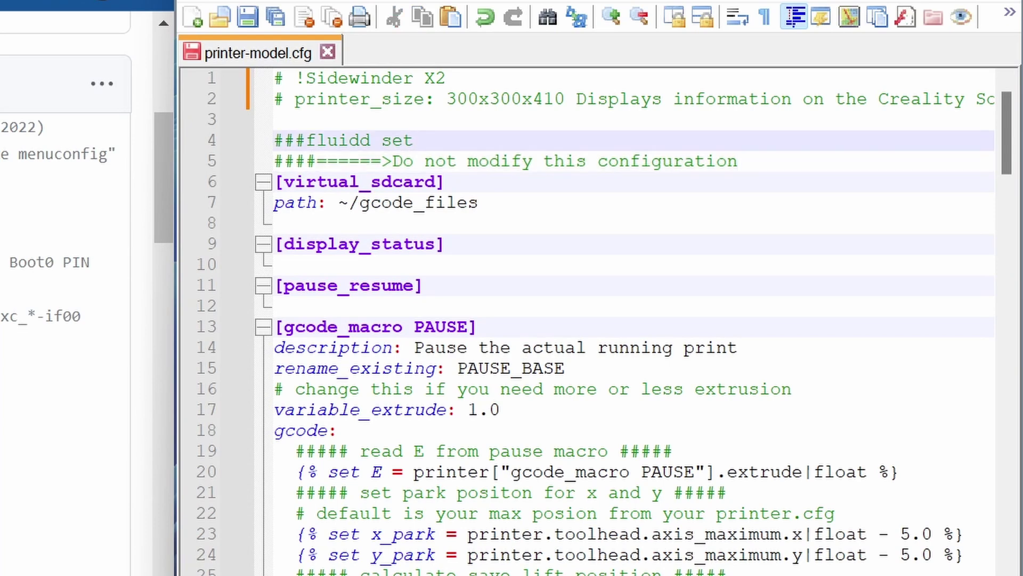
pyautogui.scroll(-20, 413, 139)
pyautogui.scroll(-5, 586, 320)
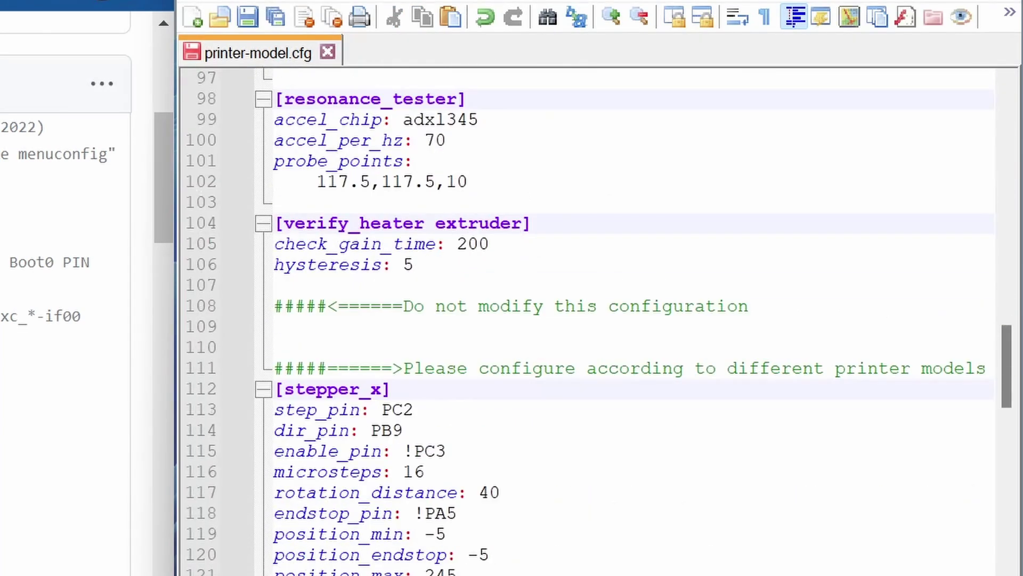
pyautogui.click(274, 306)
pyautogui.click(274, 347)
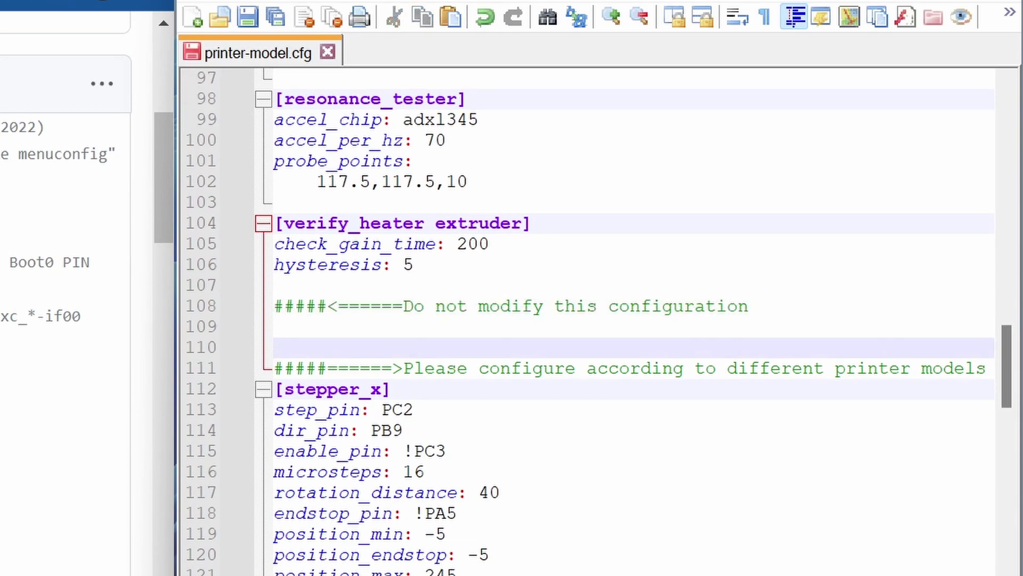
pyautogui.scroll(-2, 586, 320)
pyautogui.moveTo(403, 243); pyautogui.dragTo(965, 243)
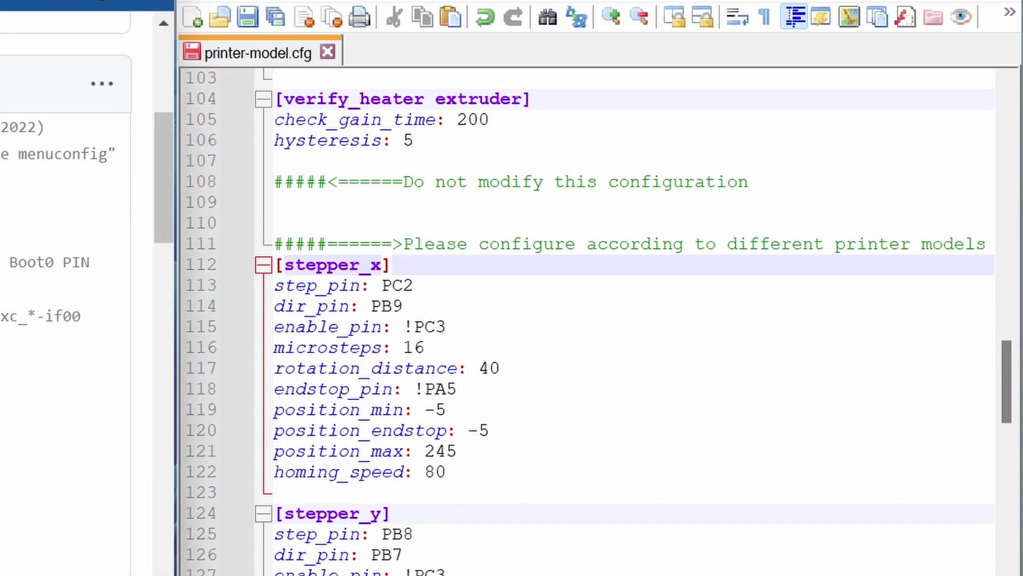
# - Replace the [stepper_x] parameters in printer-model.cfg with those copied from the Sidewinder X2 config on GitHub
pyautogui.moveTo(164, 197); pyautogui.dragTo(163, 223)
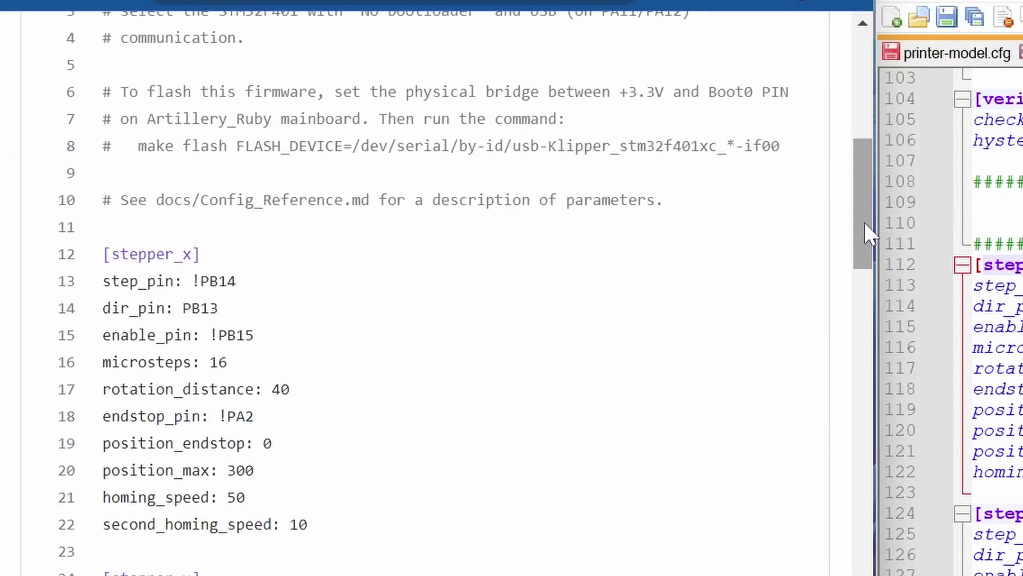
pyautogui.moveTo(308, 525); pyautogui.dragTo(103, 277)
pyautogui.rightClick(168, 319)
pyautogui.click(197, 340)
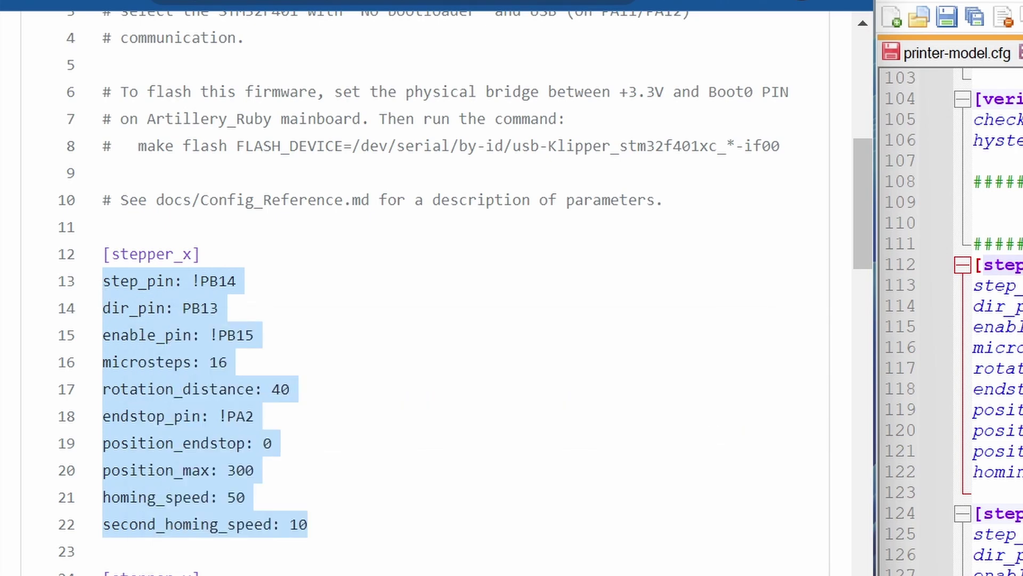
pyautogui.moveTo(436, 471); pyautogui.dragTo(274, 286)
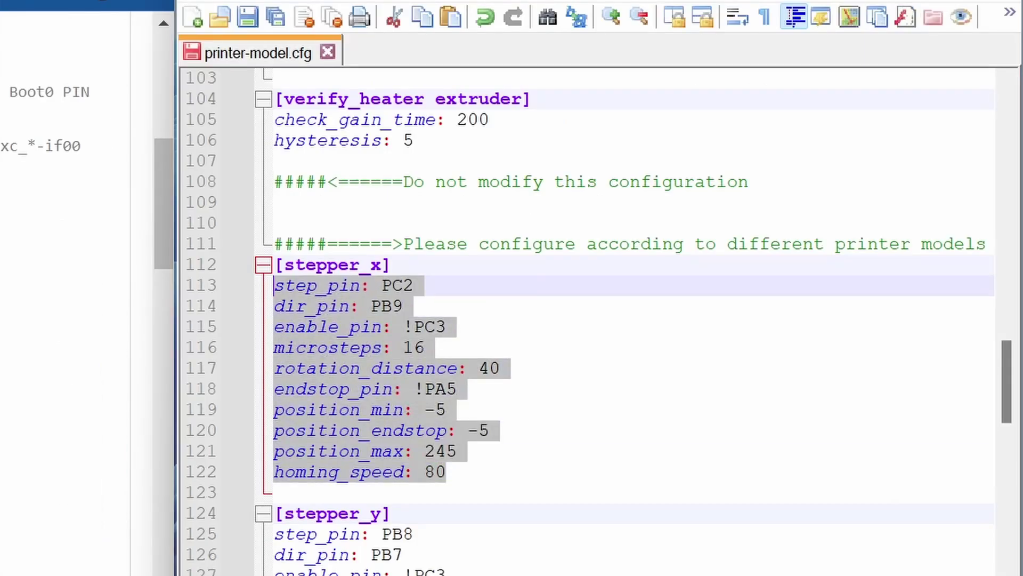
pyautogui.rightClick(312, 306)
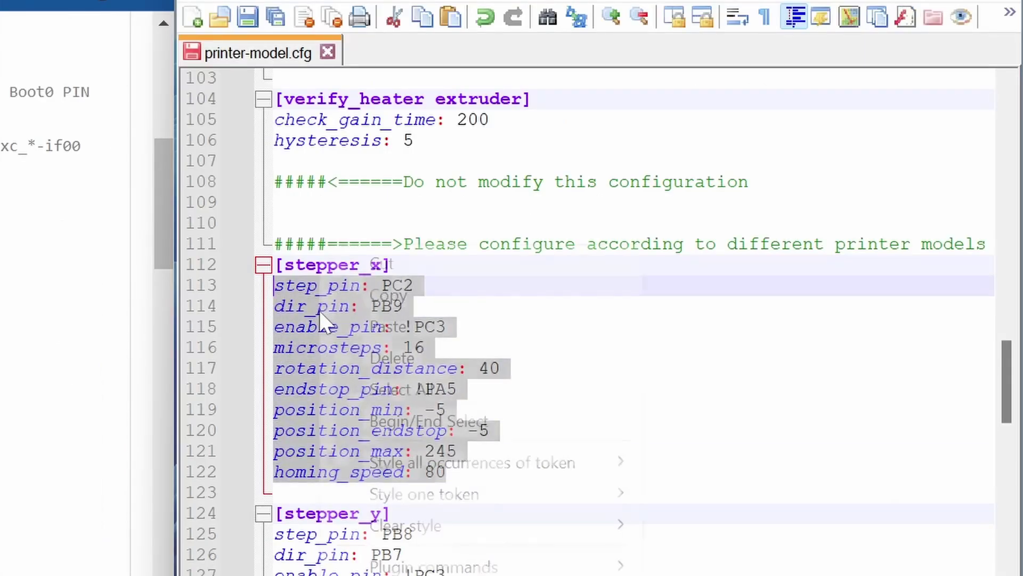
pyautogui.click(399, 326)
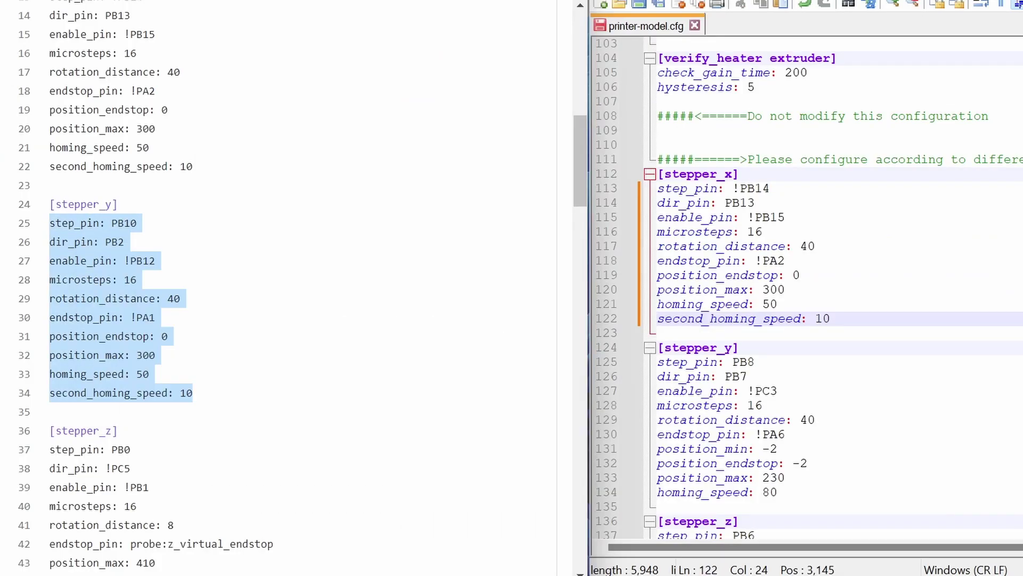
# - Overwrite the [stepper_y] parameters in the template with the Sidewinder X2 stepper_y values
pyautogui.scroll(-3, 800, 319)
pyautogui.moveTo(778, 405); pyautogui.dragTo(661, 275)
pyautogui.rightClick(669, 285)
pyautogui.click(716, 217)
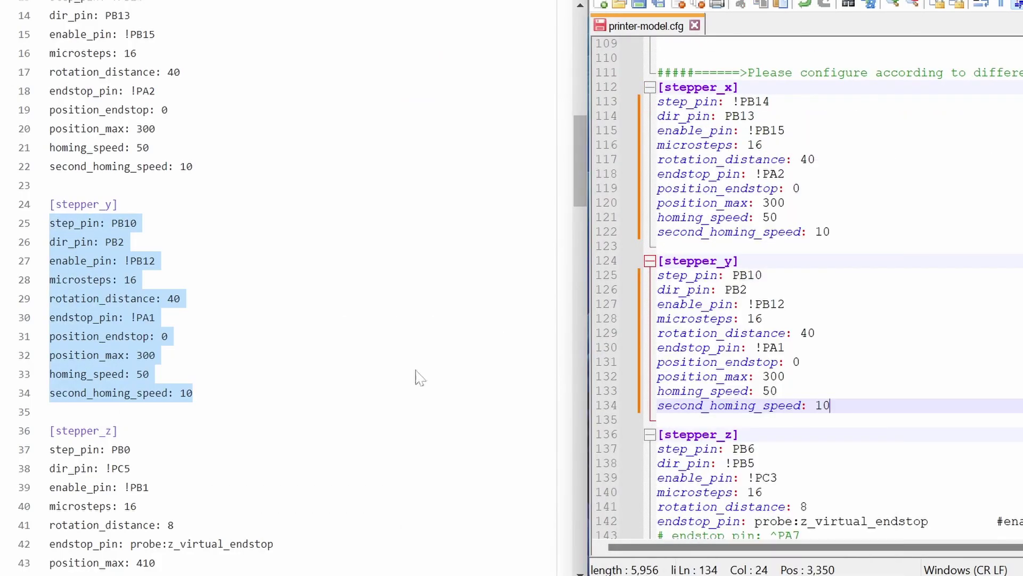
# - Copy the [stepper_z] parameters from the Sidewinder X2 config and paste them over the template's stepper_z values
pyautogui.scroll(-5, 368, 424)
pyautogui.moveTo(199, 319); pyautogui.dragTo(50, 166)
pyautogui.rightClick(77, 184)
pyautogui.click(114, 199)
pyautogui.moveTo(740, 375); pyautogui.dragTo(657, 275)
pyautogui.hotkey('ctrl', 'v')
# - Copy the sections from [fan] through [screws_tilt_adjust] in the GitHub config and paste them two lines below square_corner_velocity in the template
pyautogui.scroll(-10, 190, 482)
pyautogui.scroll(-20, 805, 288)
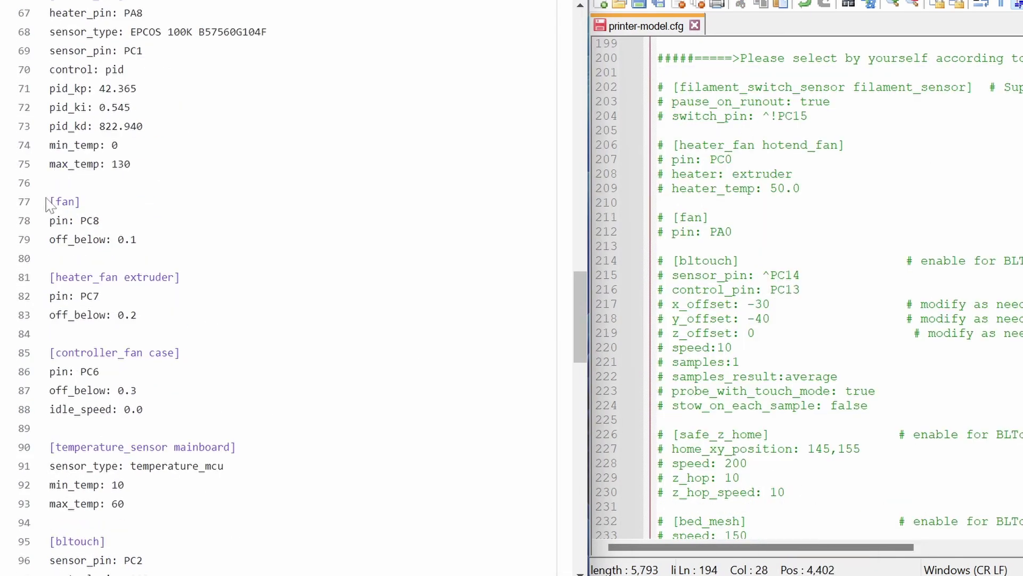
pyautogui.moveTo(131, 233); pyautogui.dragTo(237, 273)
pyautogui.scroll(-3, 224, 269)
pyautogui.scroll(-3, 229, 281)
pyautogui.scroll(-7, 228, 279)
pyautogui.scroll(-7, 230, 272)
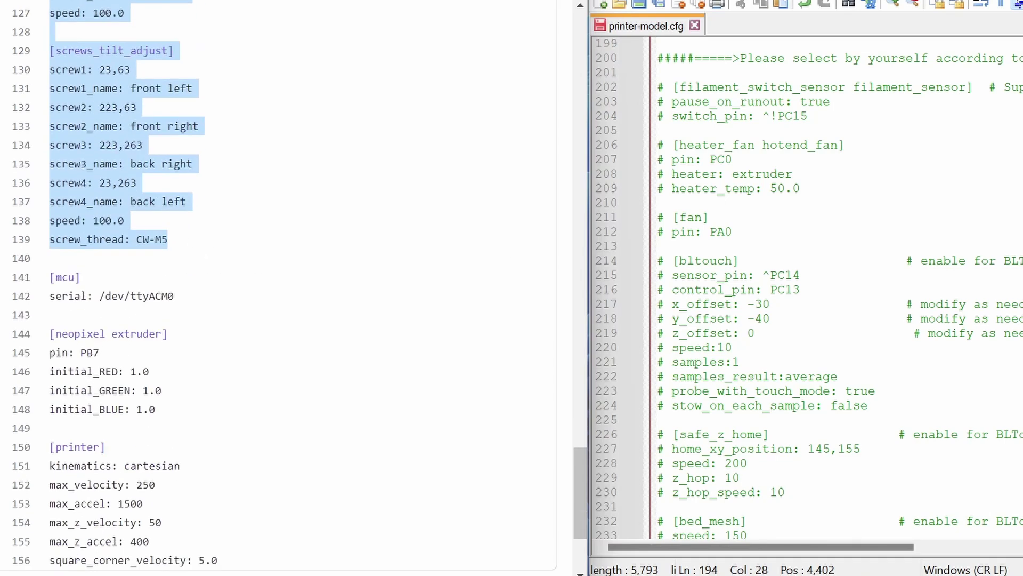
pyautogui.rightClick(141, 238)
pyautogui.click(170, 254)
pyautogui.scroll(3, 832, 287)
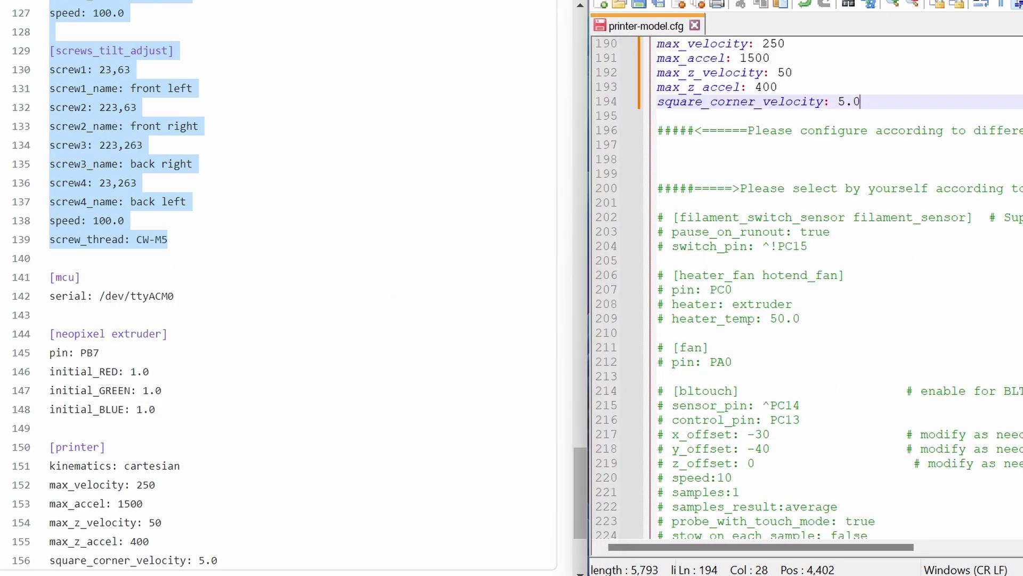
pyautogui.press('Return')
pyautogui.press('Return')
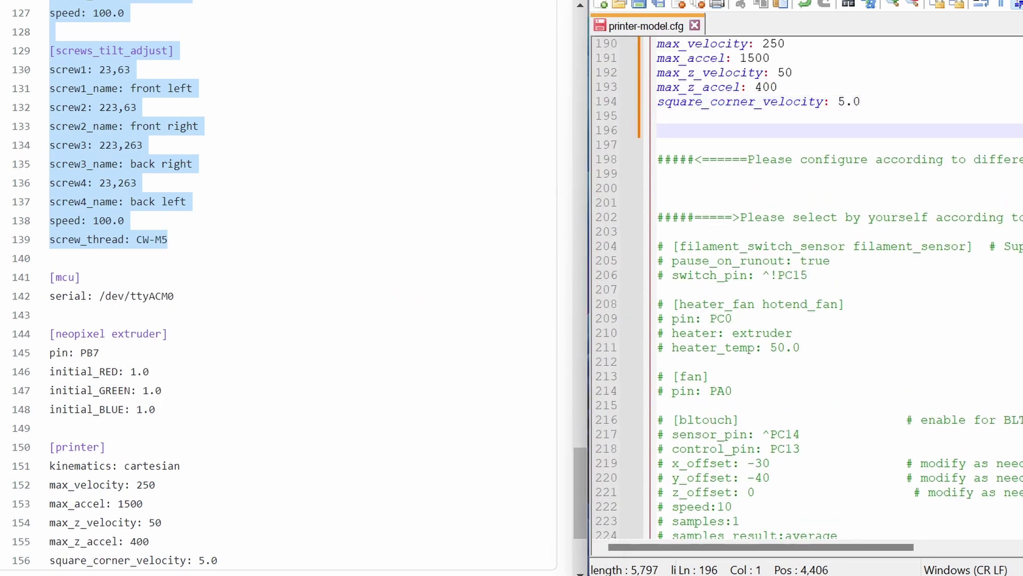
pyautogui.hotkey('ctrl', 'v')
# - Rewrite the [mcu] serial path after /dev/serial/by-id/usb and start saving the configuration with Save As
pyautogui.scroll(-5, 805, 288)
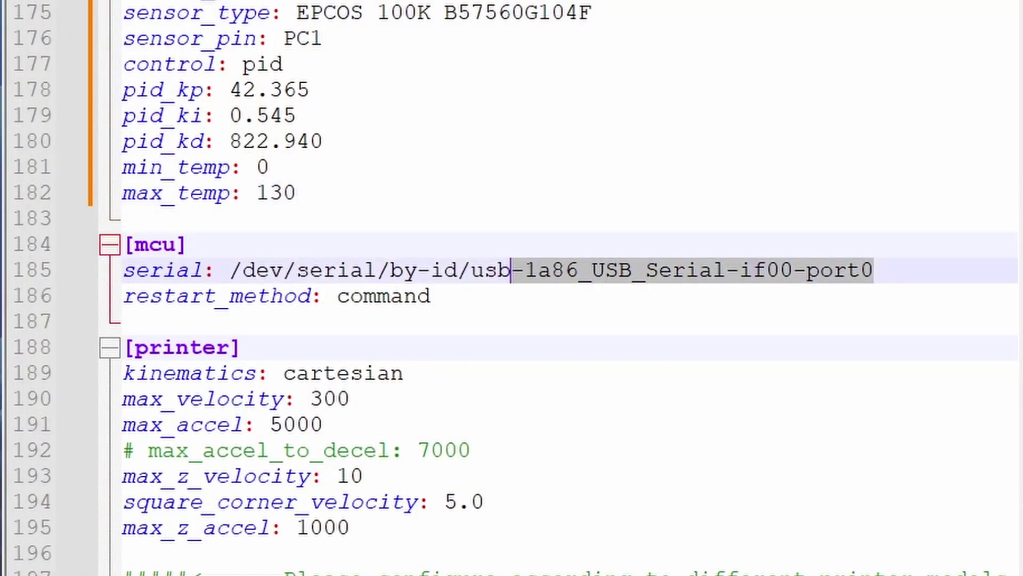
pyautogui.write('_')
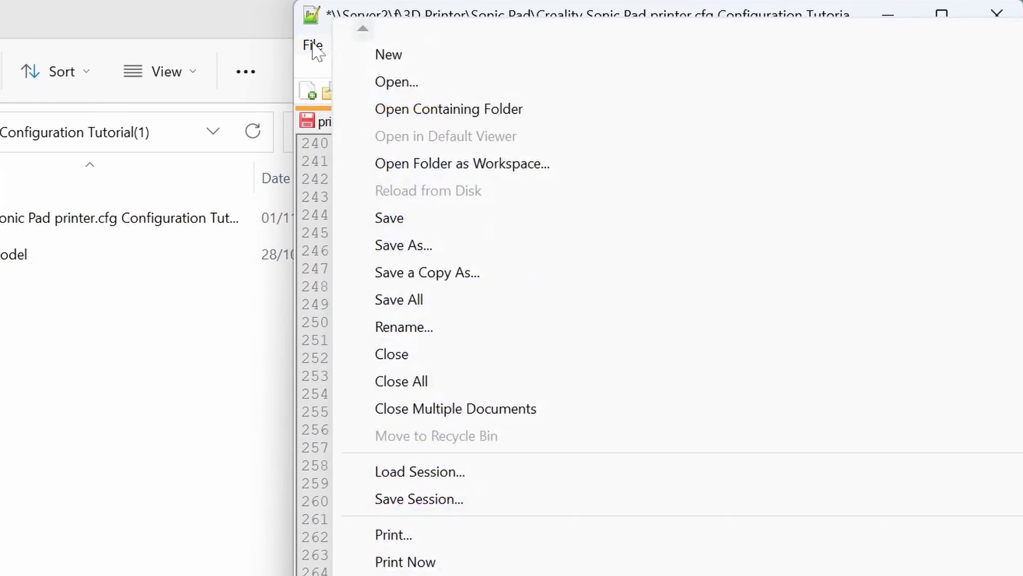
pyautogui.click(393, 249)
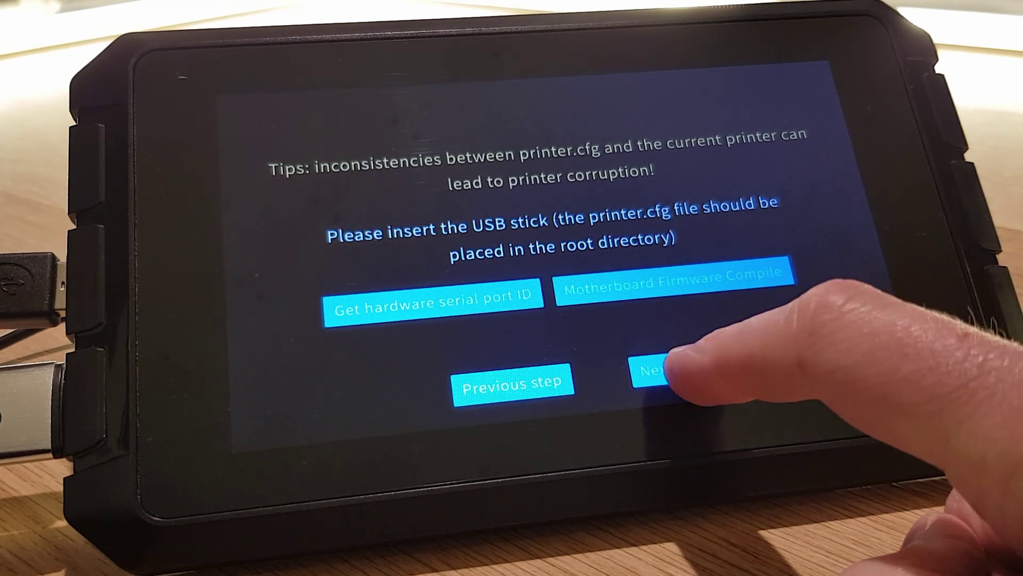
# - On the Sonic Pad, load printer.cfg from the USB stick, accept the loading prompts and proceed to the self-test page
pyautogui.click(673, 367)
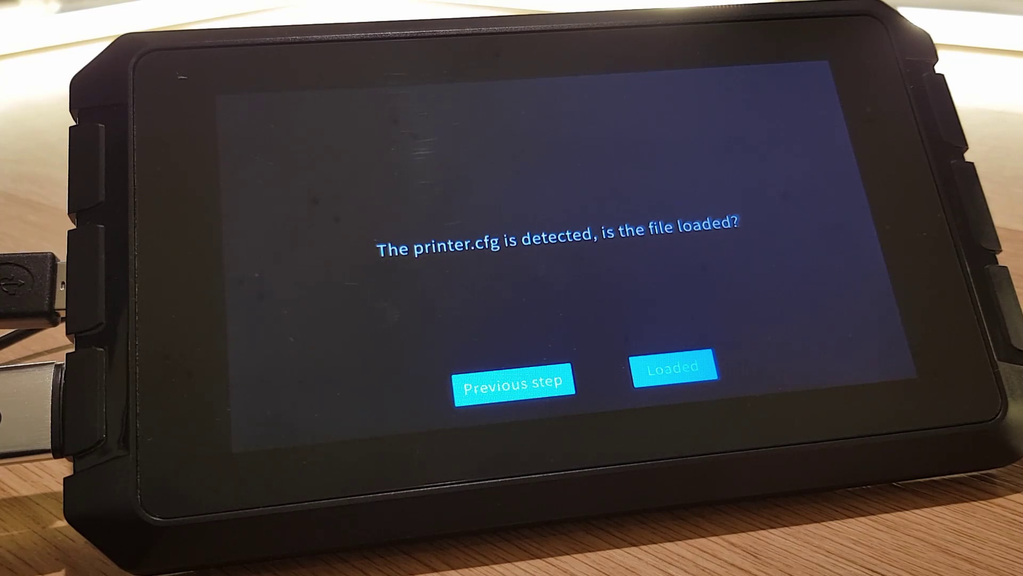
pyautogui.click(673, 368)
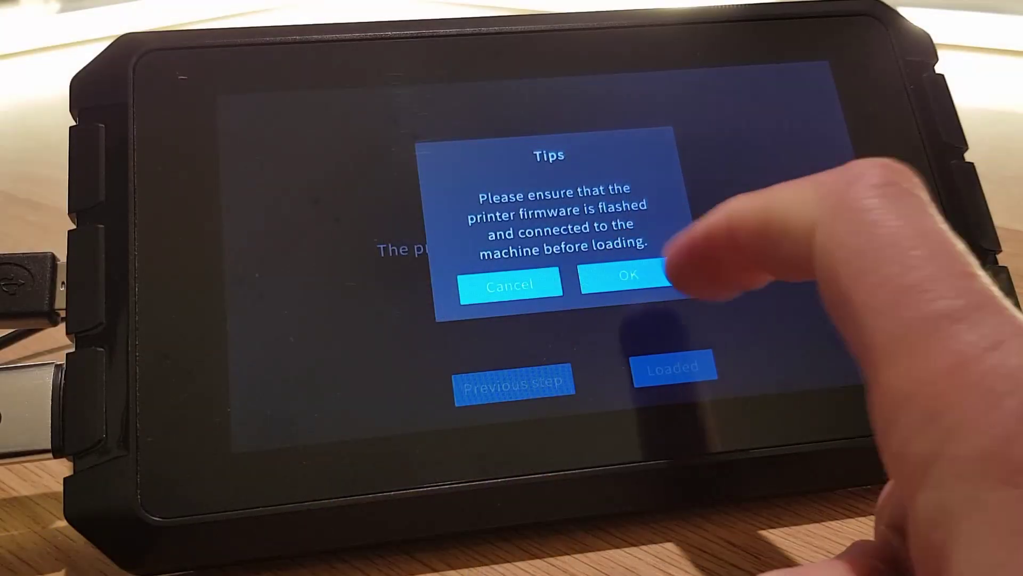
pyautogui.click(620, 277)
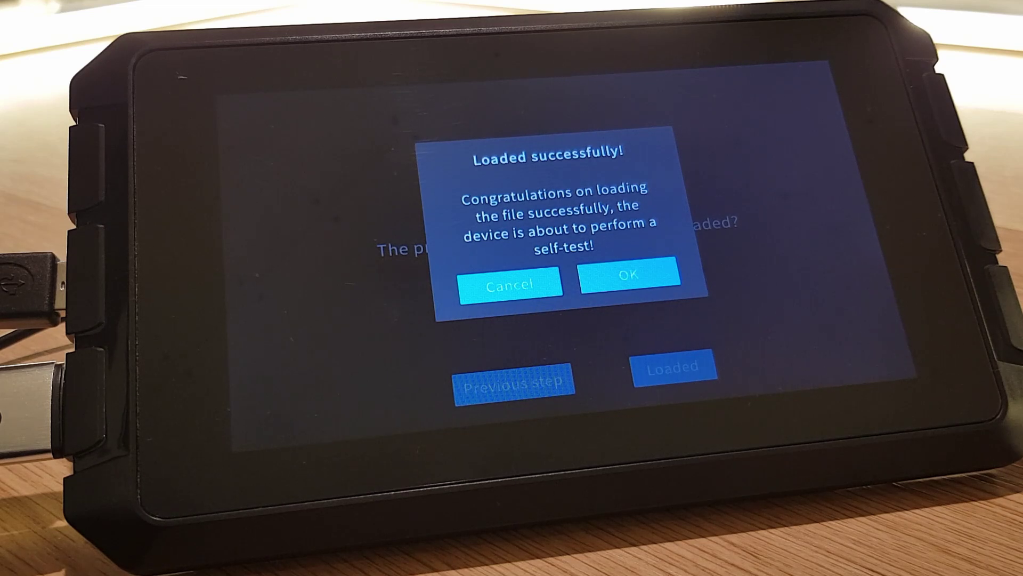
pyautogui.click(629, 275)
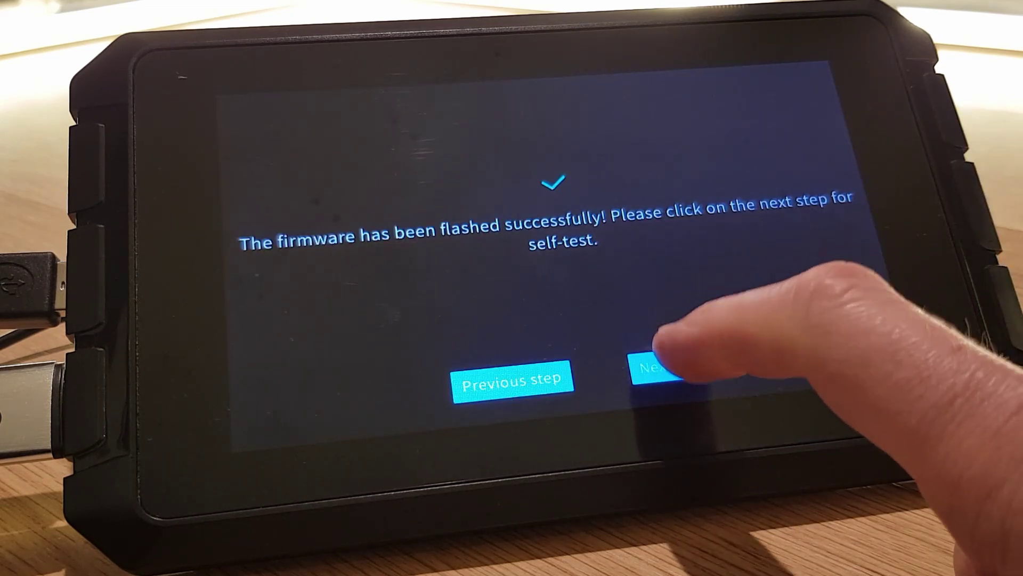
pyautogui.click(658, 362)
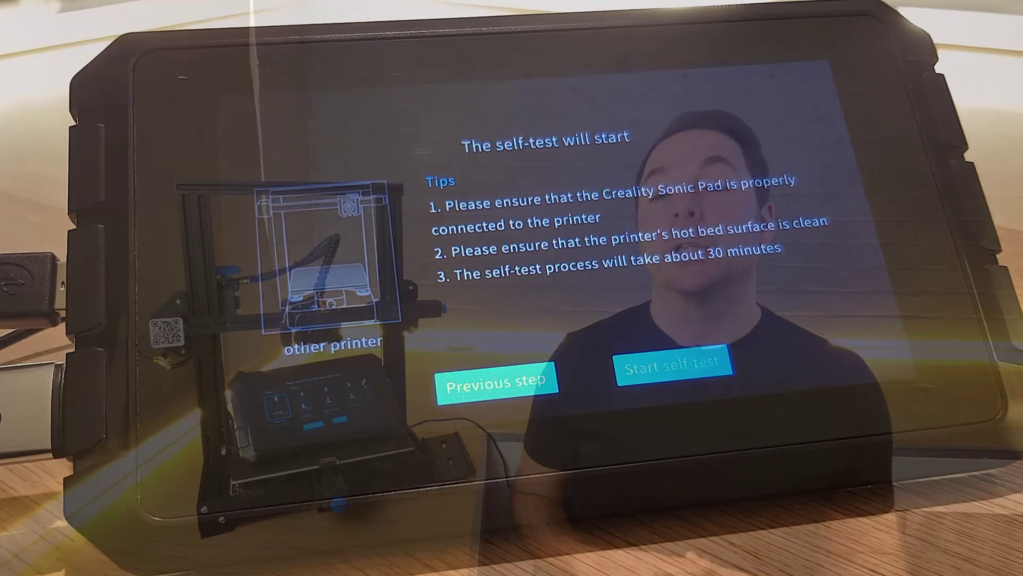